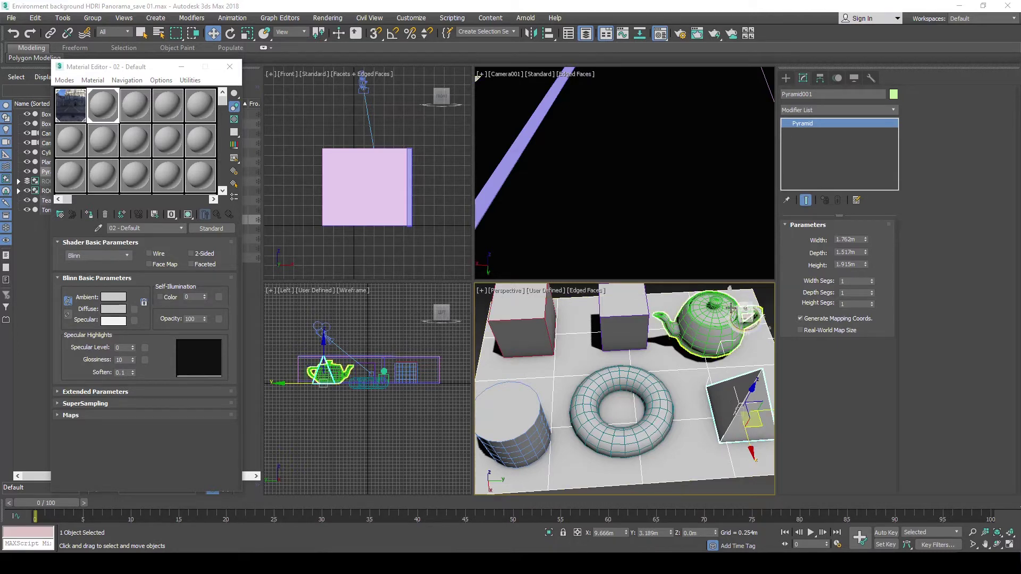
Step: Show the Lights category of the Create panel, offering photometric light types
click(785, 80)
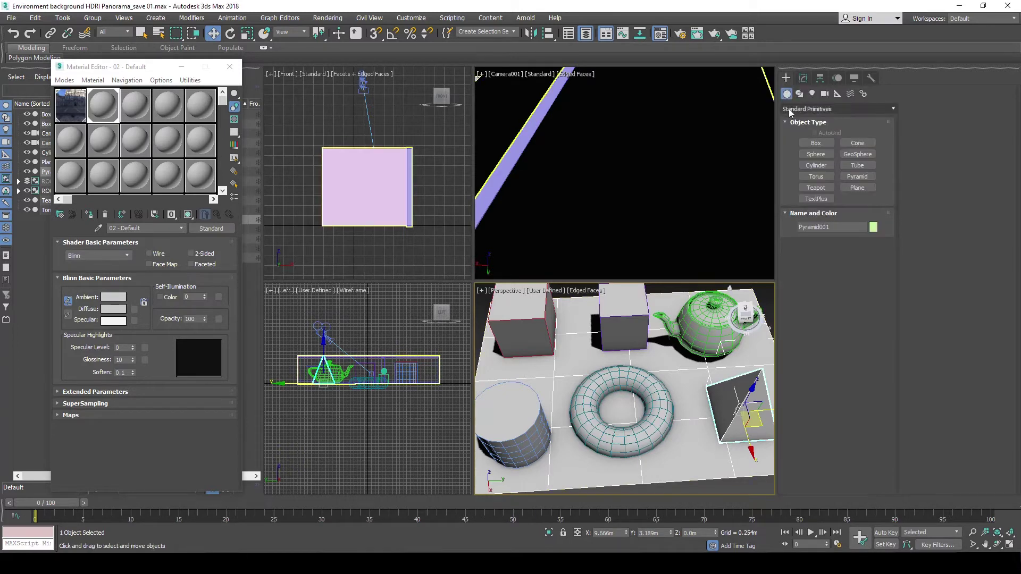
click(812, 93)
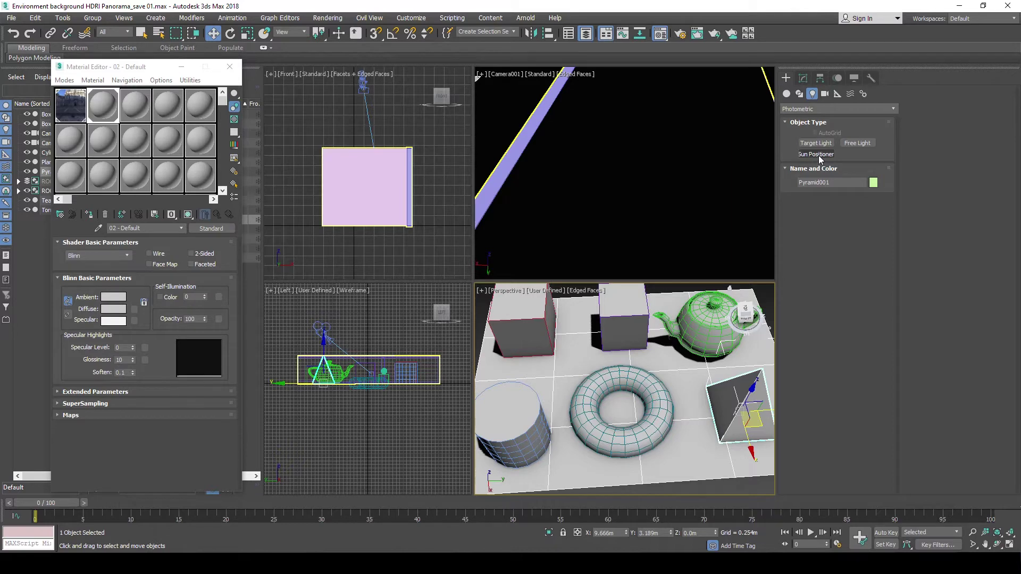
click(326, 19)
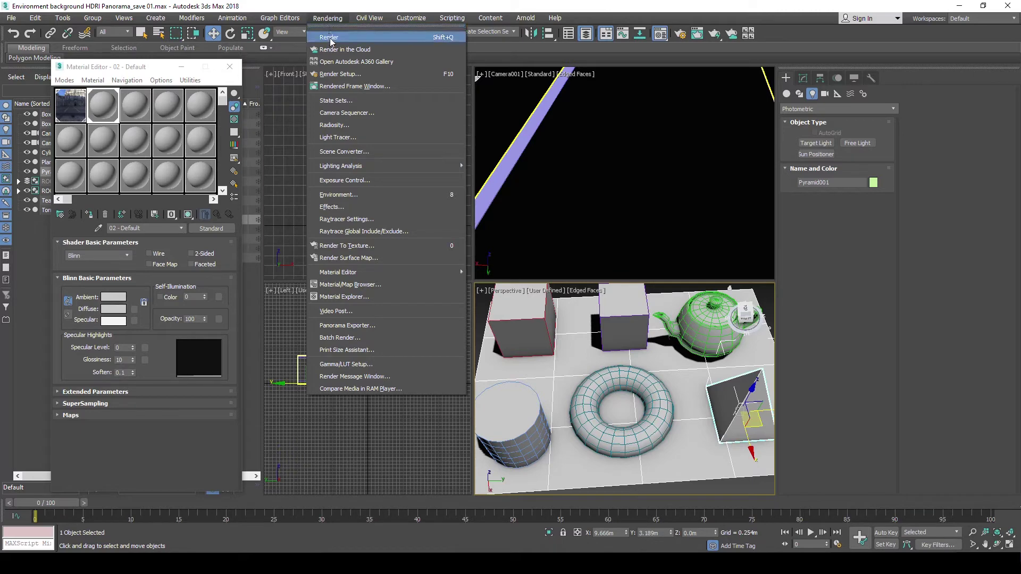
Step: In Render Setup, check the production renderer chooser and leave Scanline Renderer assigned
click(340, 74)
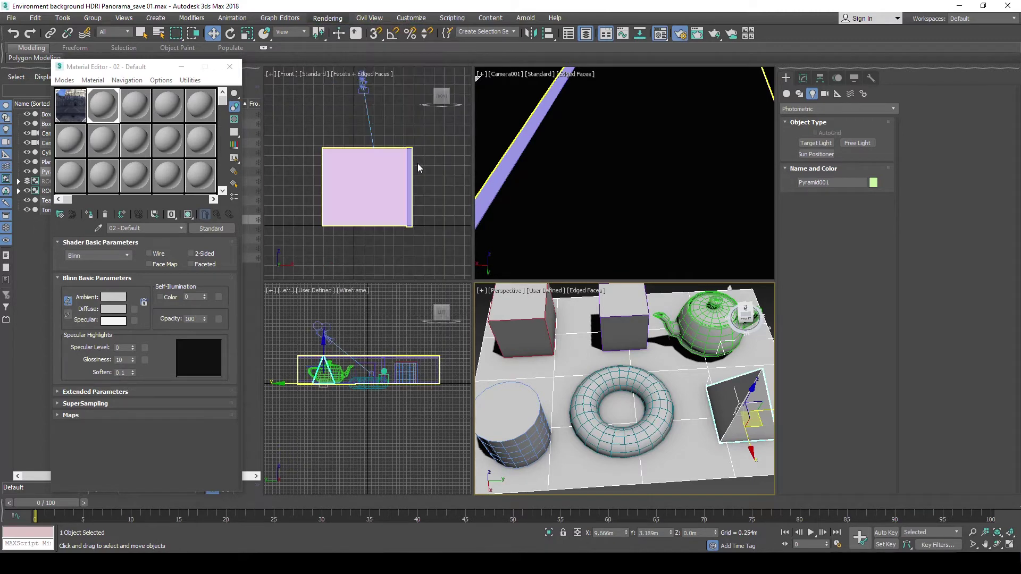
mouse_move(424, 342)
mouse_down()
mouse_move(419, 430)
mouse_move(376, 464)
mouse_up()
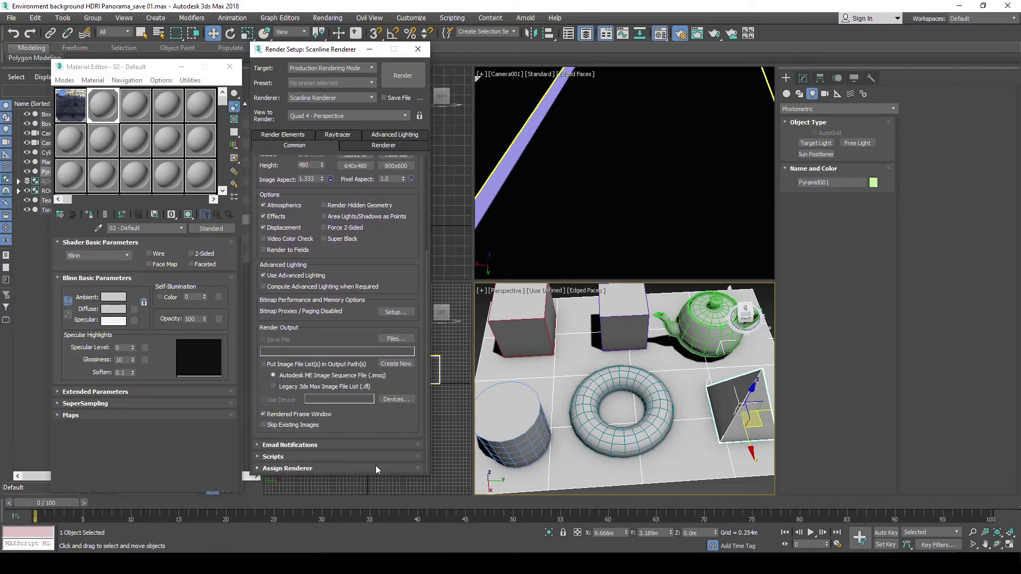
click(294, 469)
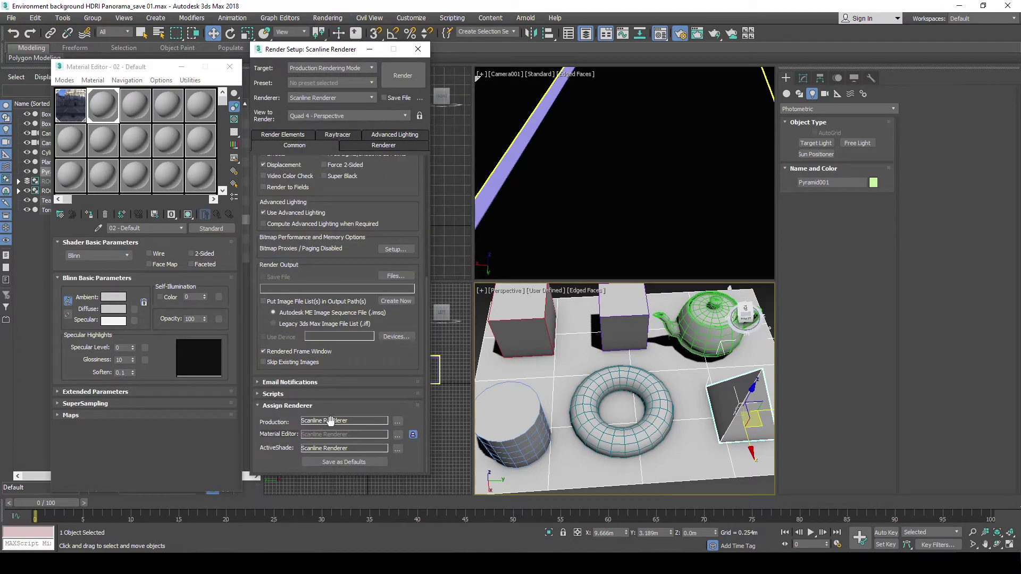
click(398, 422)
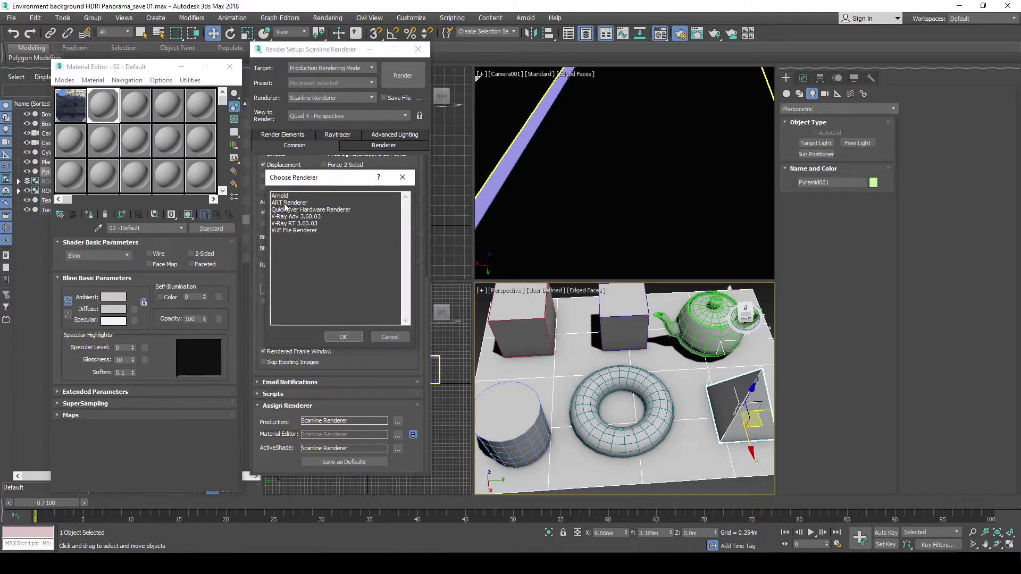
click(381, 339)
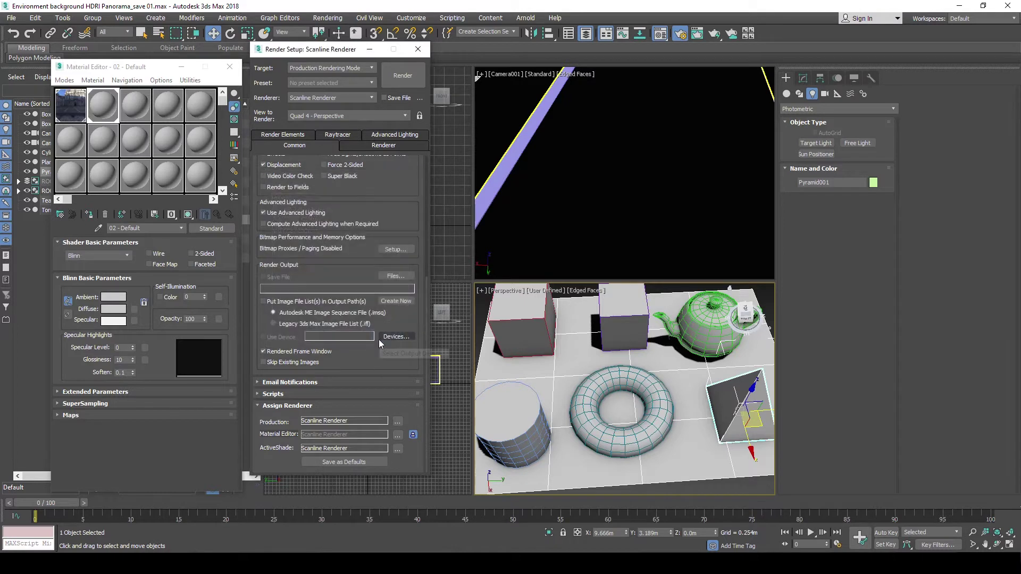
drag(426, 397, 423, 272)
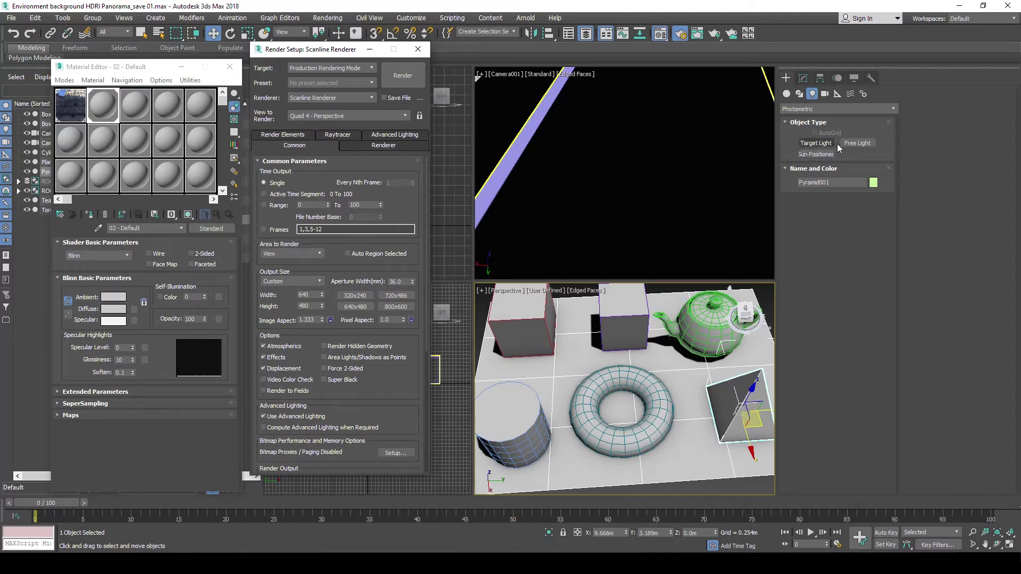
click(894, 109)
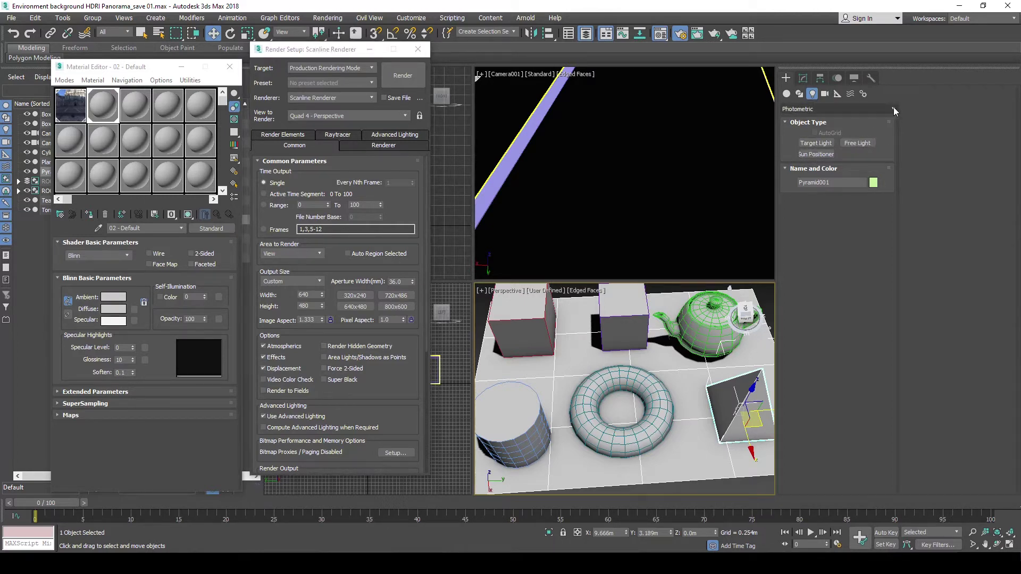
Step: Change the light category from Photometric to Standard
click(804, 132)
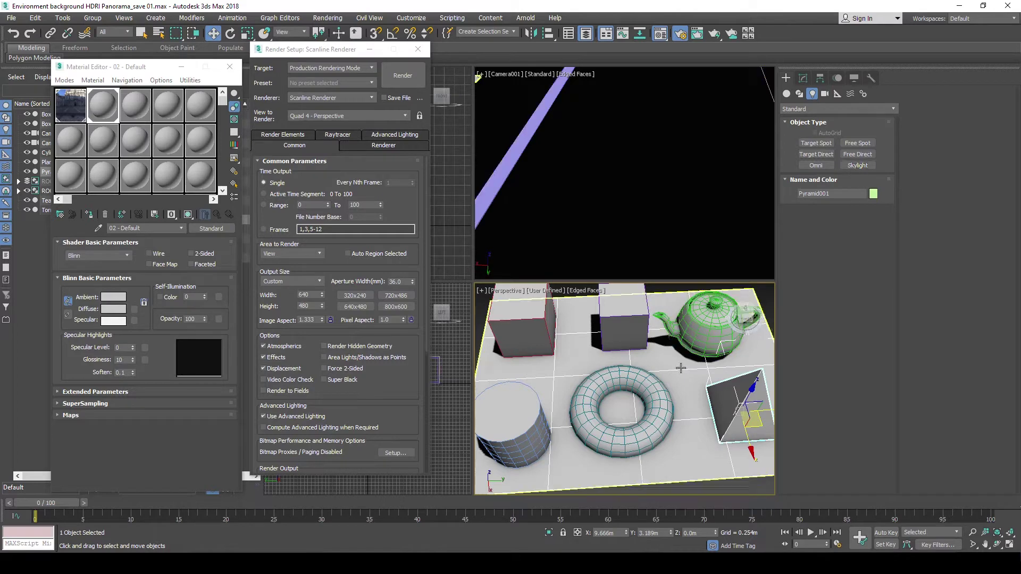
Step: Pan, orbit and zoom the Perspective view onto the teapot spout and its shadow, then zoom back out
middle_drag(664, 395, 663, 377)
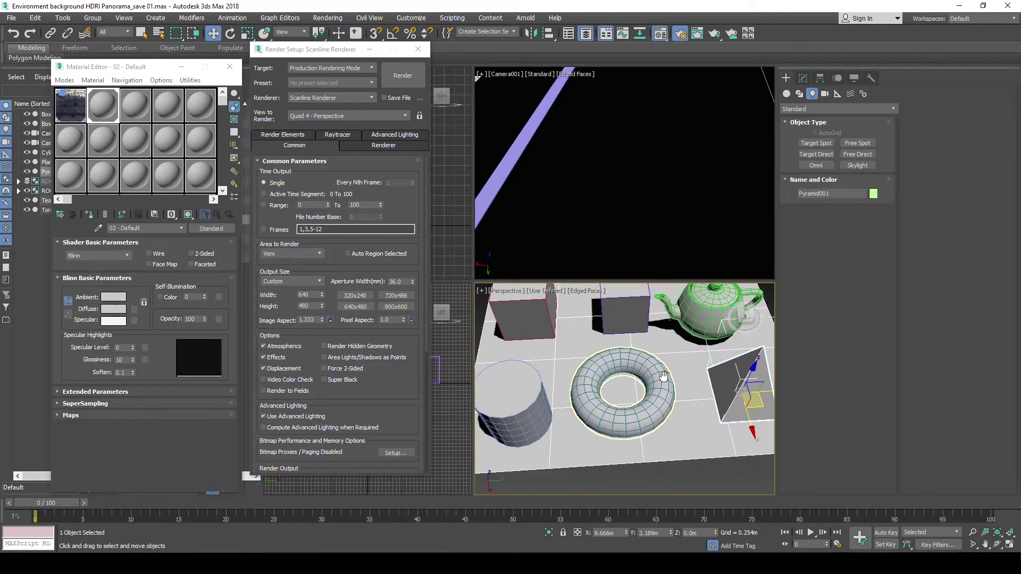
scroll(670, 363, up, 3)
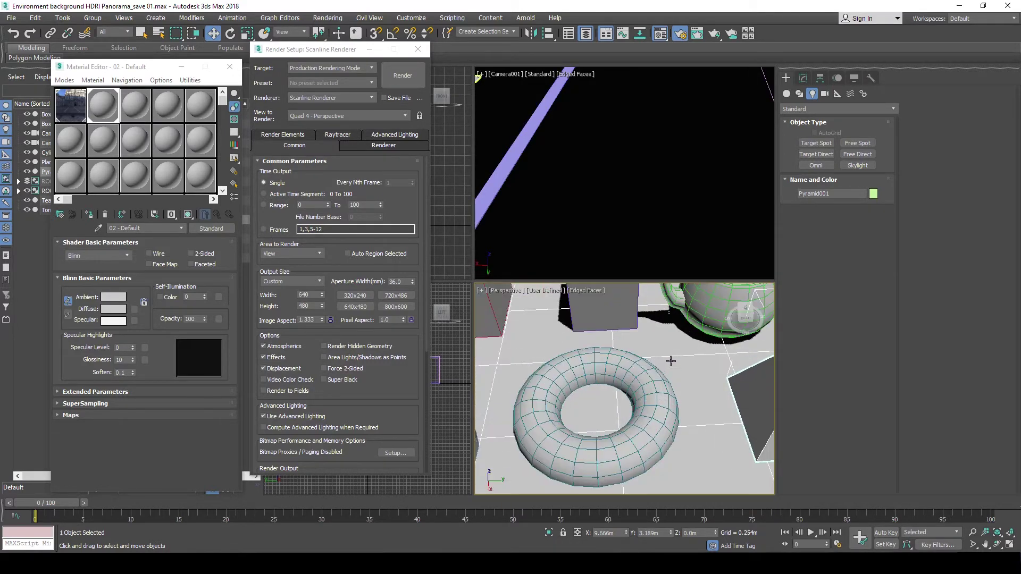
alt+middle_drag(670, 362, 664, 351)
scroll(664, 351, up, 5)
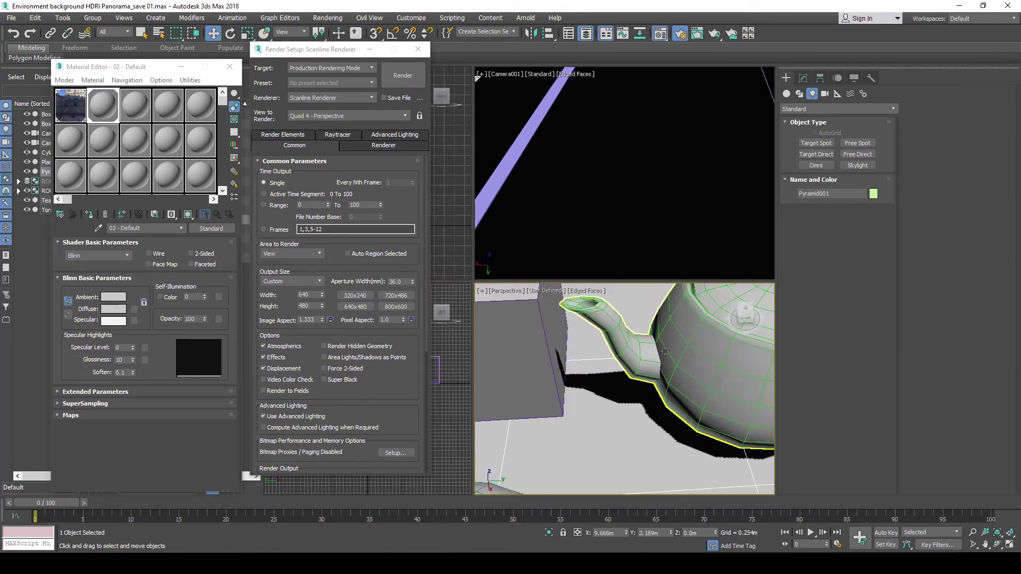
scroll(665, 351, up, 3)
scroll(655, 357, up, 3)
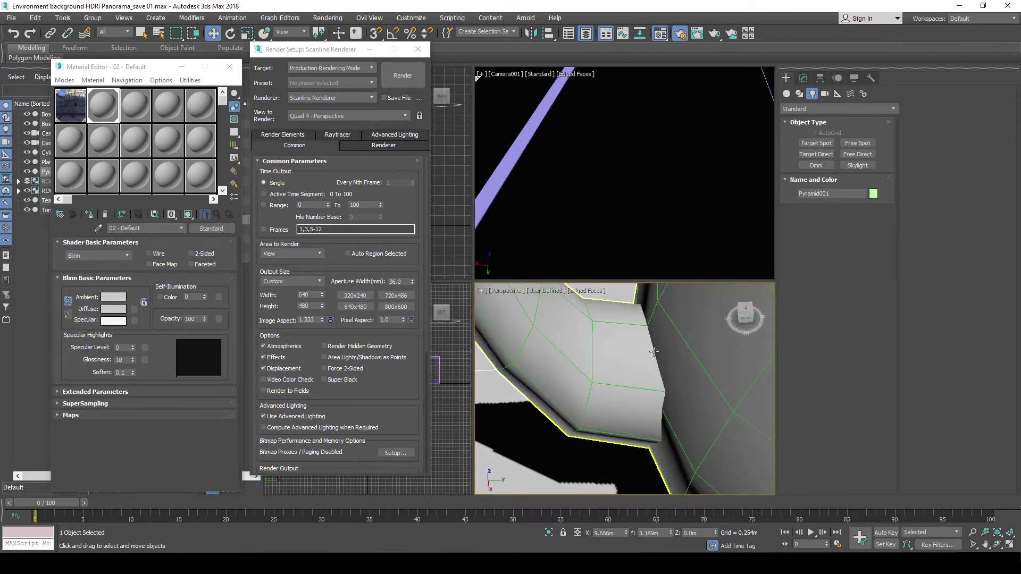
alt+middle_drag(655, 358, 658, 356)
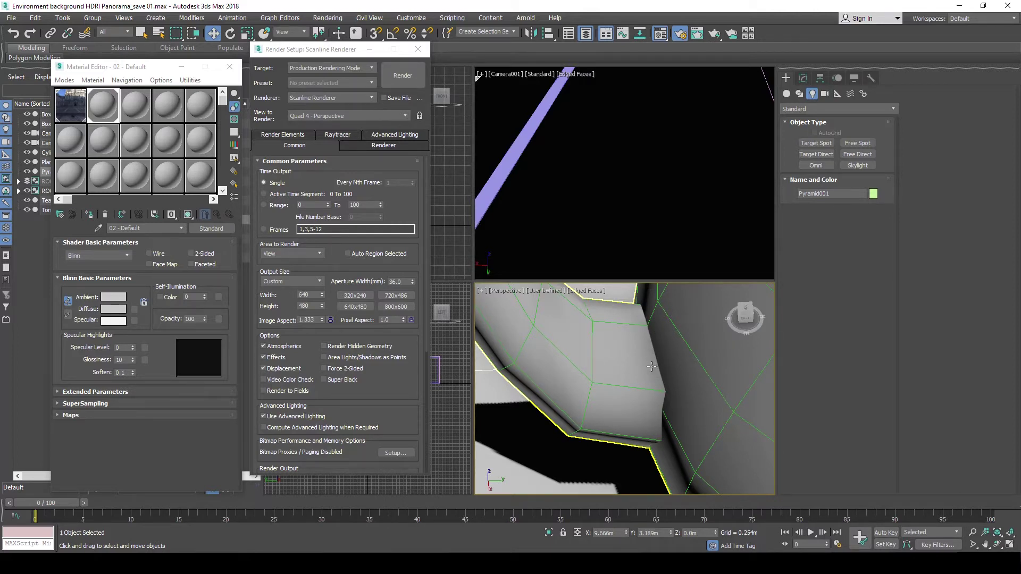
scroll(650, 364, down, 2)
scroll(649, 364, down, 2)
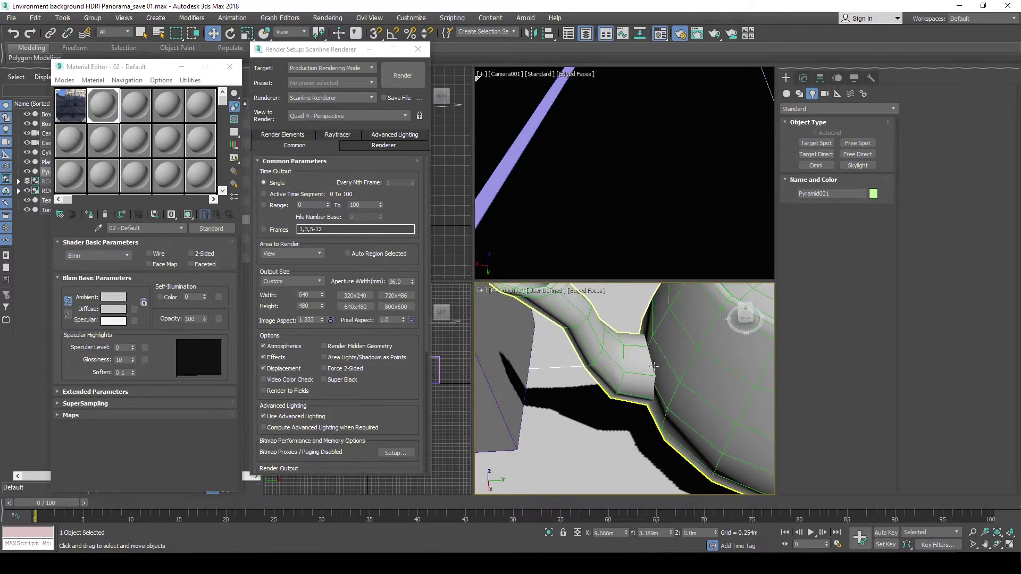
scroll(652, 337, down, 2)
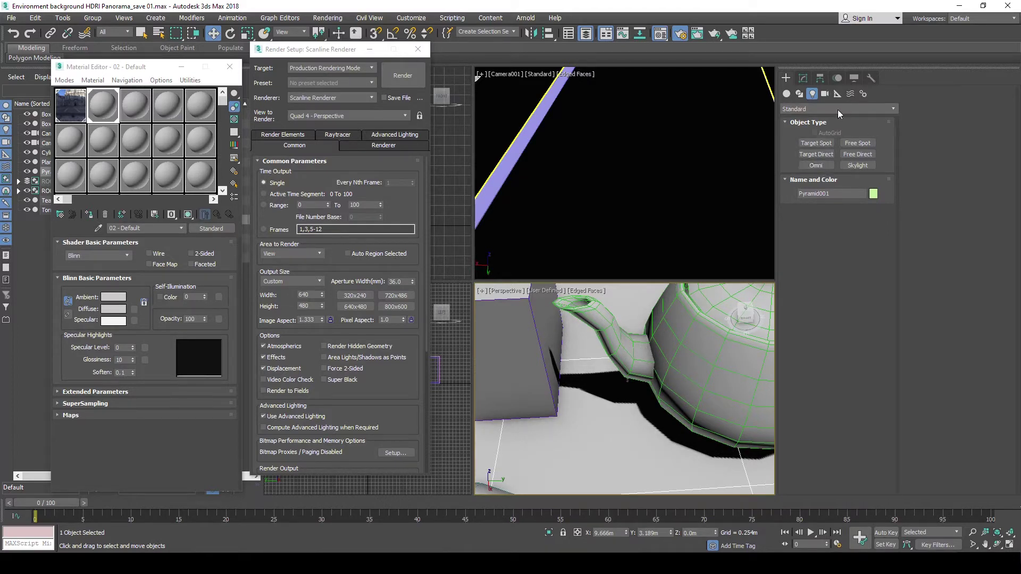
Step: Look over the Systems objects and the pyramid's parameters, then return to Standard lights
click(863, 94)
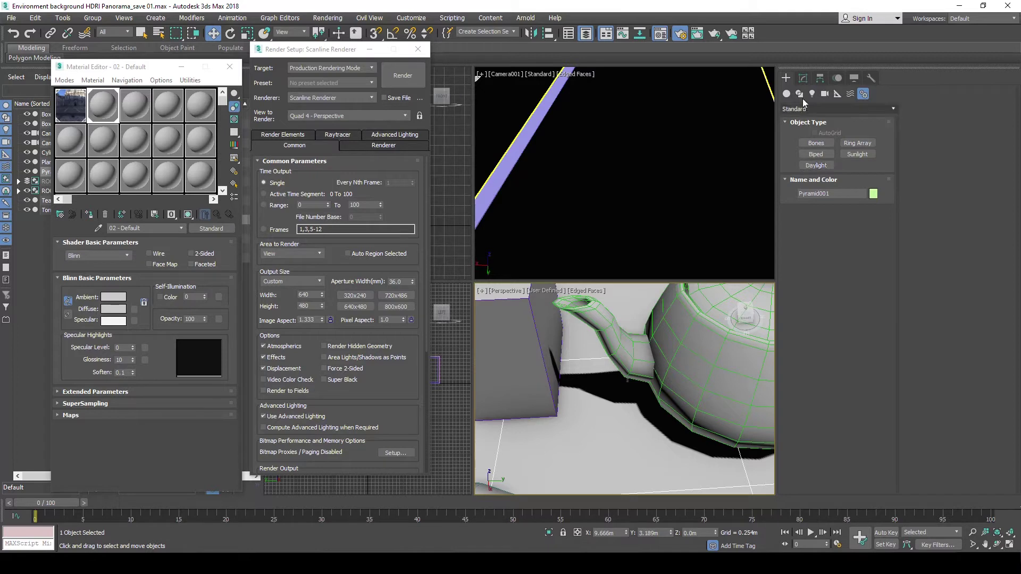
click(804, 81)
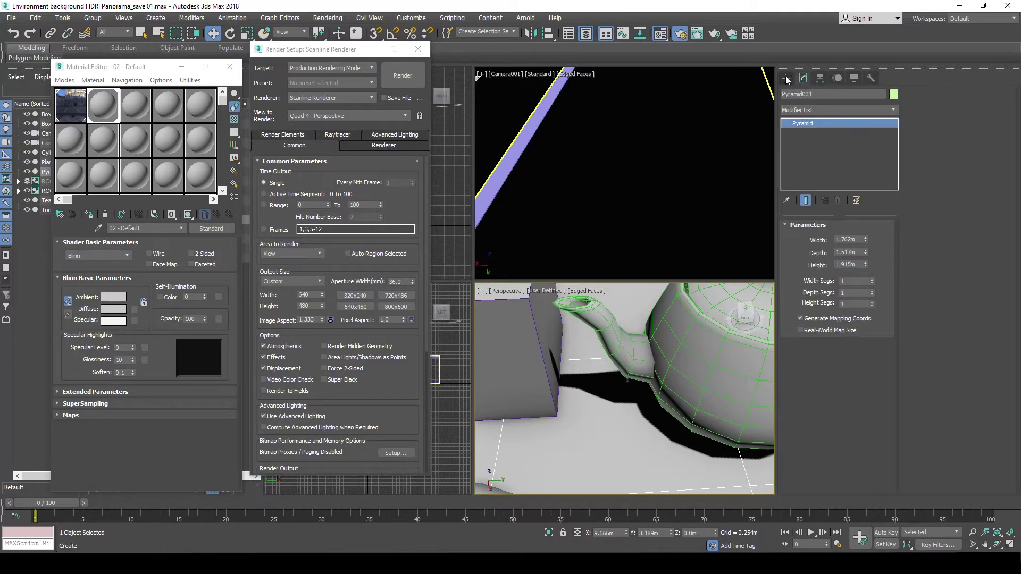
click(786, 78)
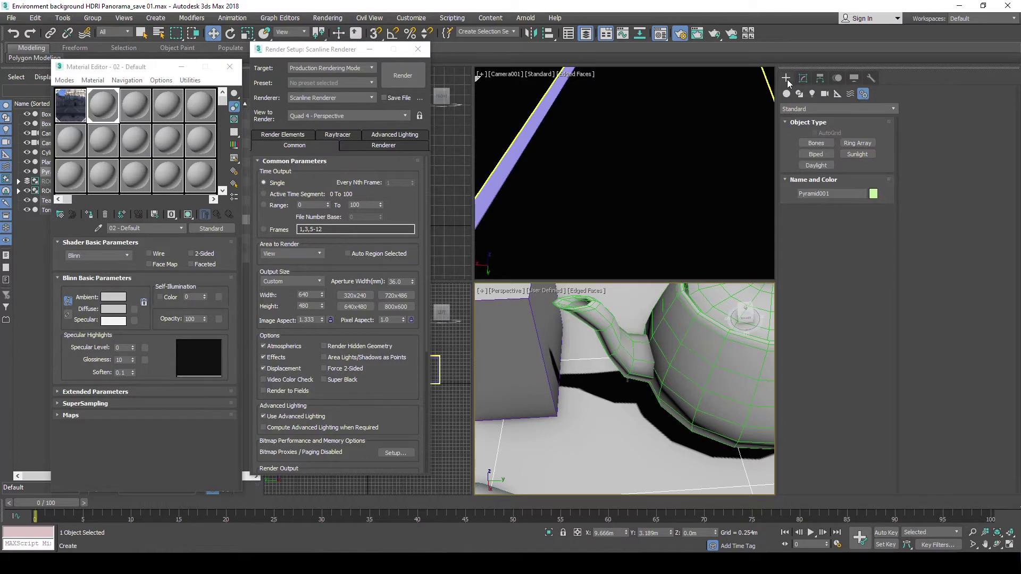
click(812, 94)
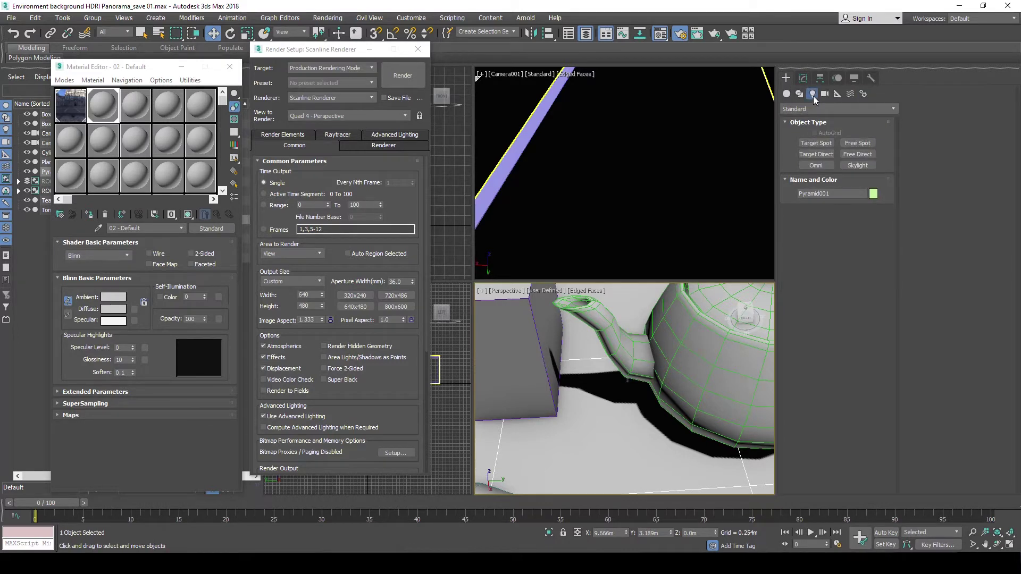
Step: Set the light category to Photometric, offering Target Light, Free Light and Sun Positioner
click(894, 108)
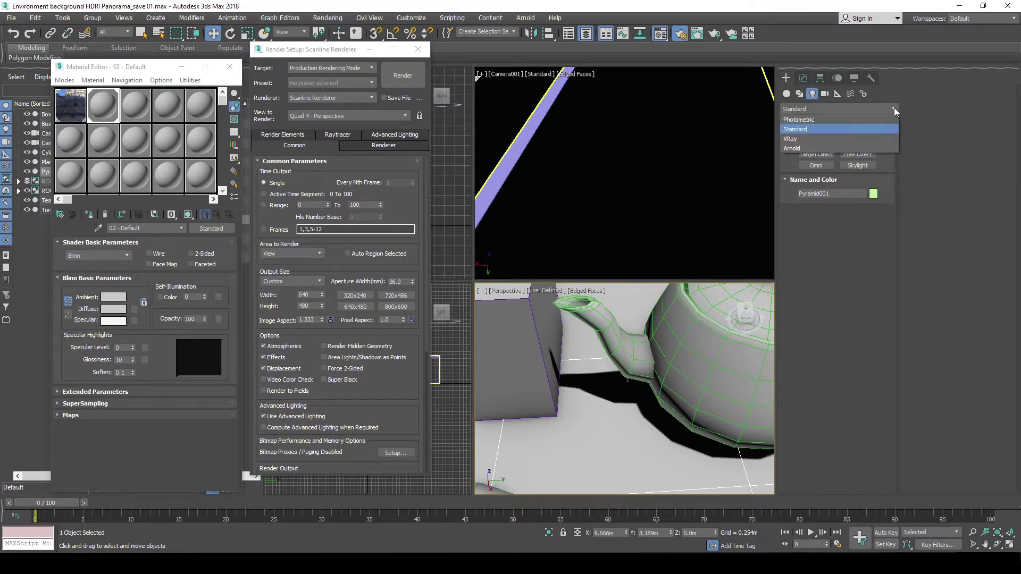
click(804, 122)
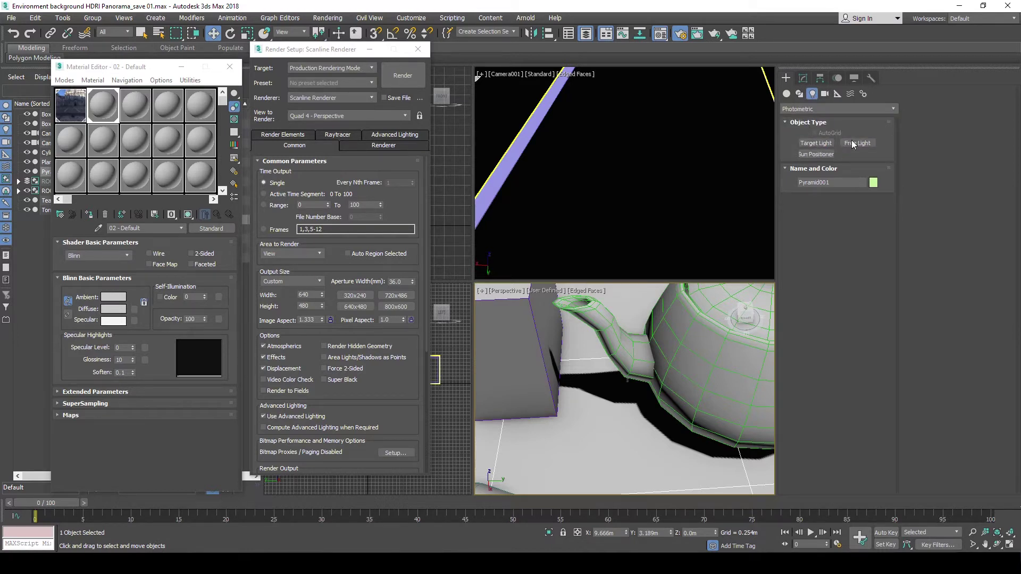
click(895, 108)
click(895, 109)
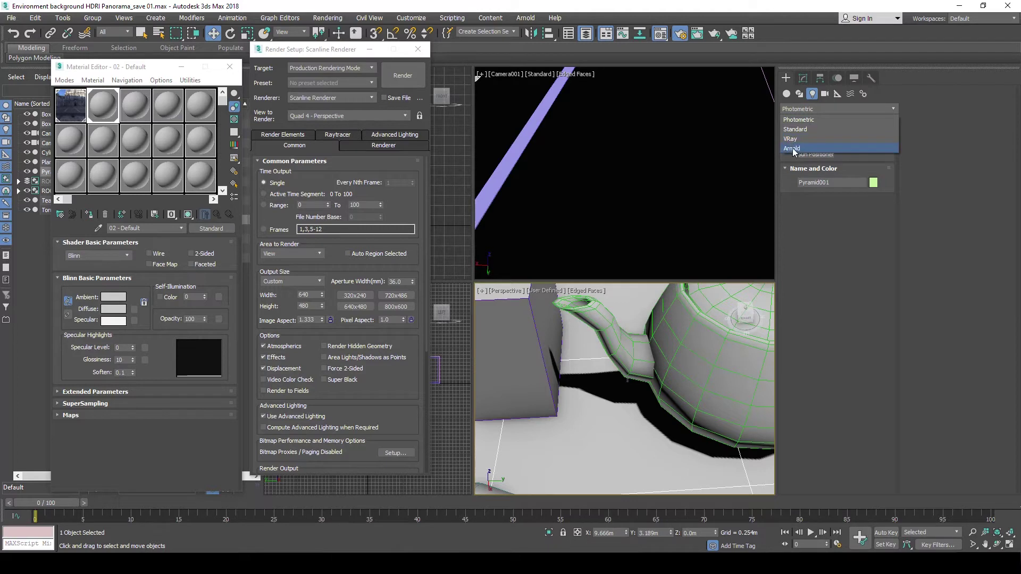
click(339, 49)
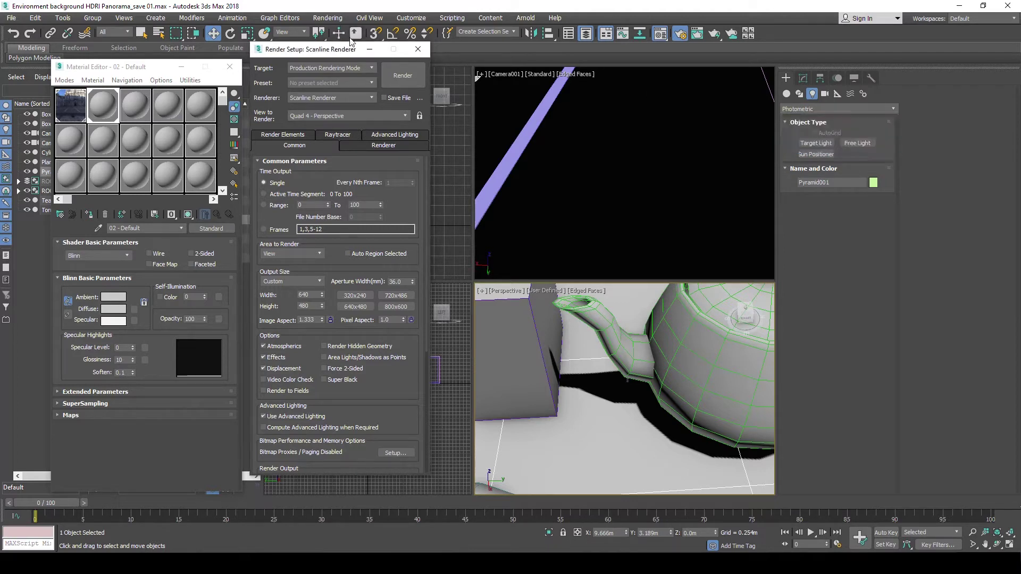
drag(333, 48, 349, 40)
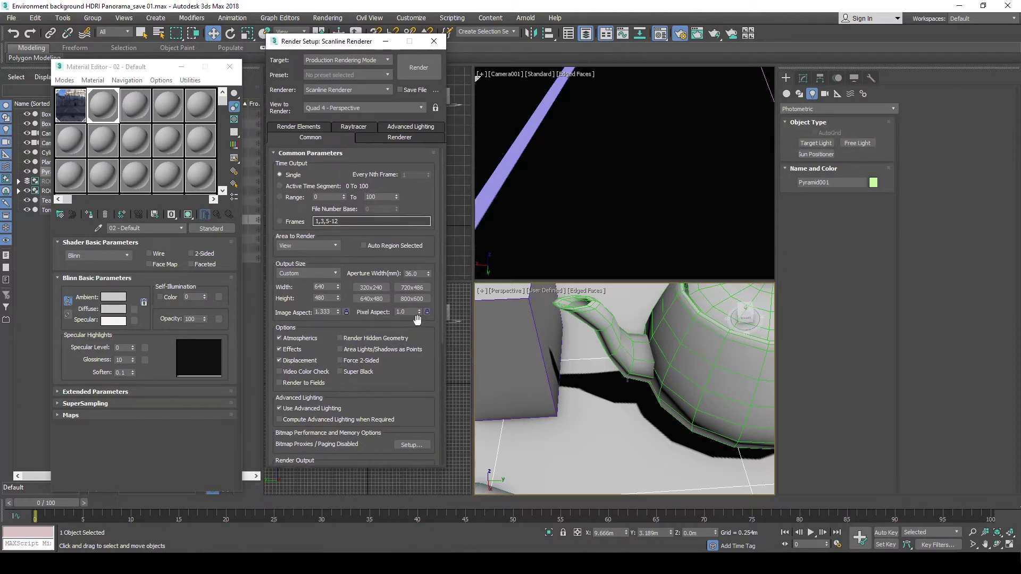
Step: Review the renderer list (Arnold, ART, Quicksilver, V-Ray, VUE File) and keep Scanline
drag(442, 323, 446, 442)
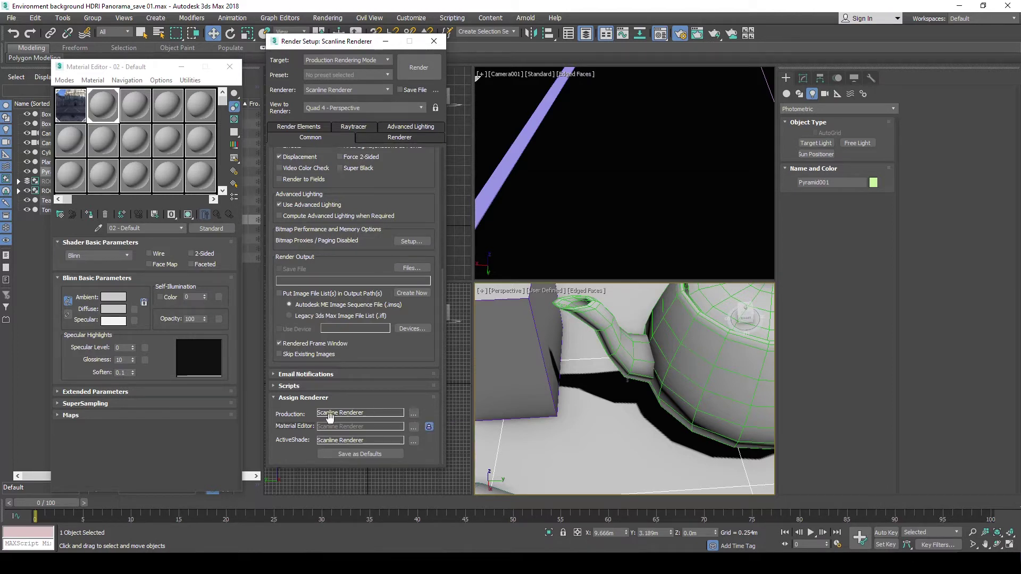
click(413, 415)
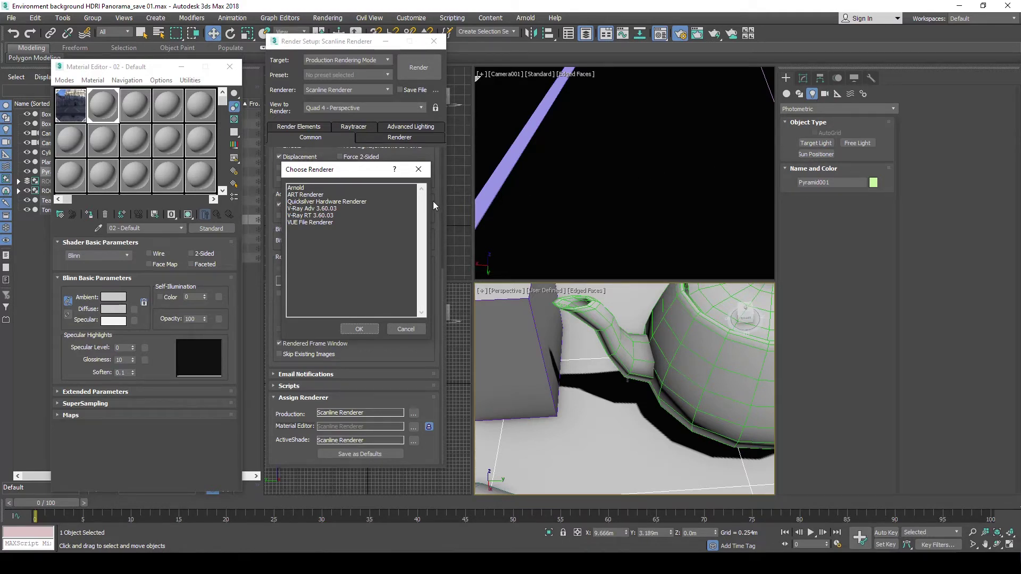
click(374, 331)
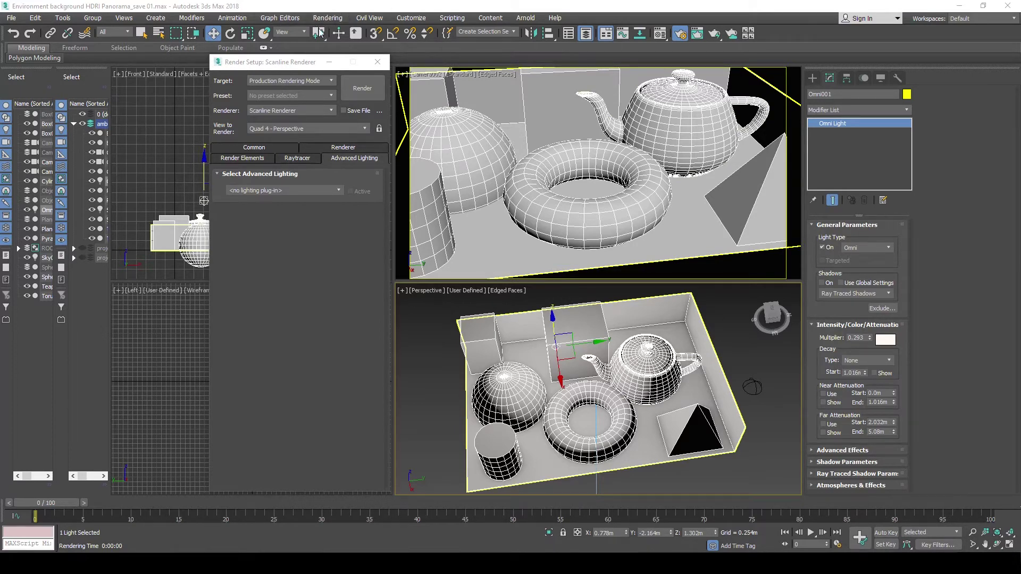
Step: Close Render Setup and reopen it from the Rendering menu
click(378, 62)
click(328, 18)
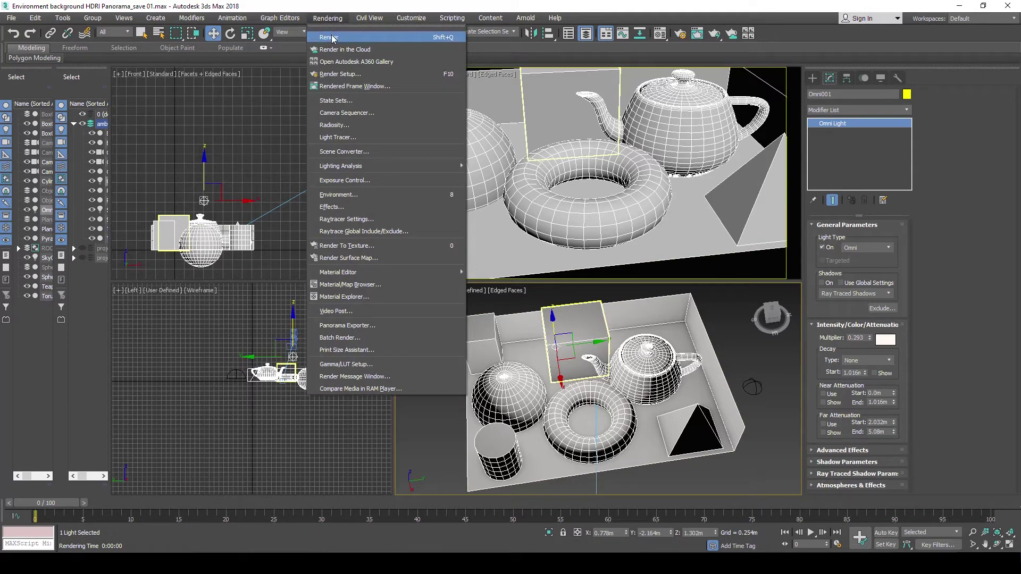
click(337, 73)
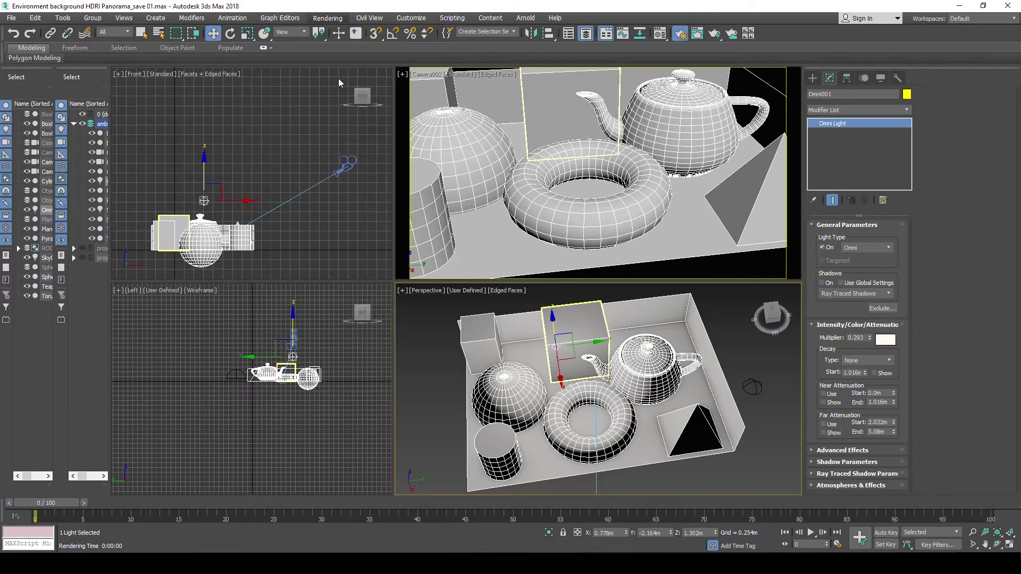
drag(306, 53, 311, 47)
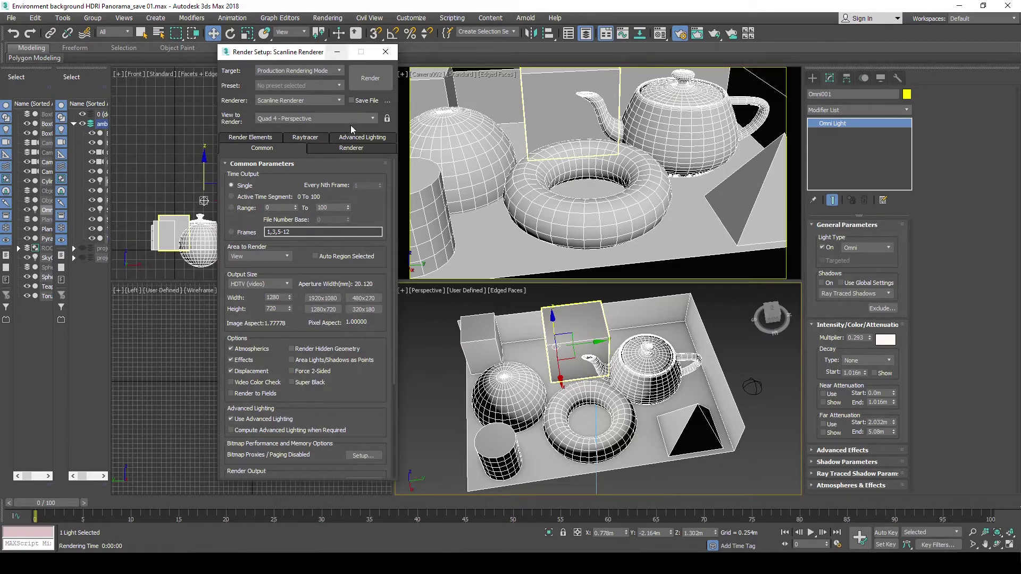
Step: Under Assign Renderer, keep Scanline Renderer for production and close Render Setup
drag(393, 171, 395, 279)
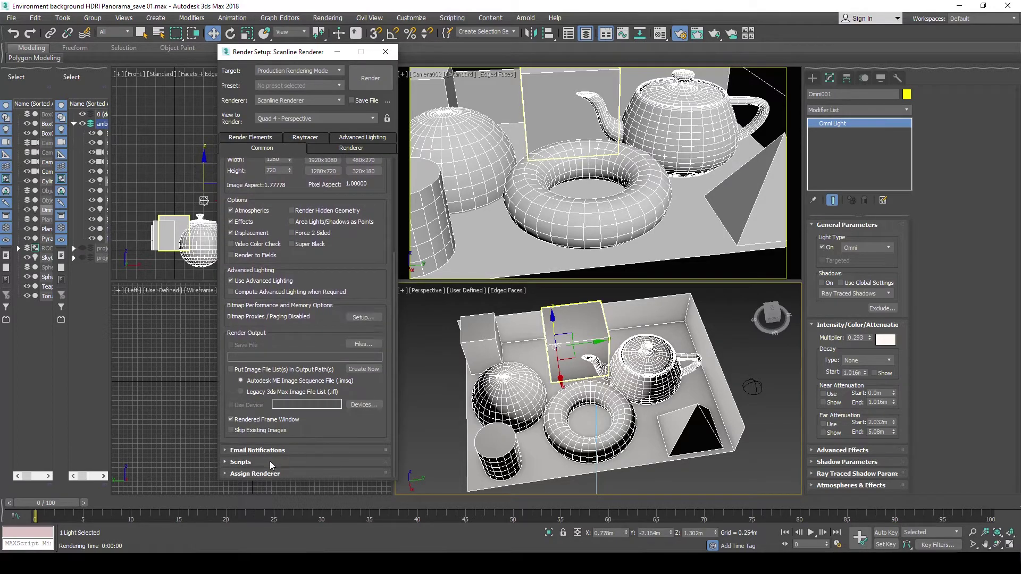
click(246, 475)
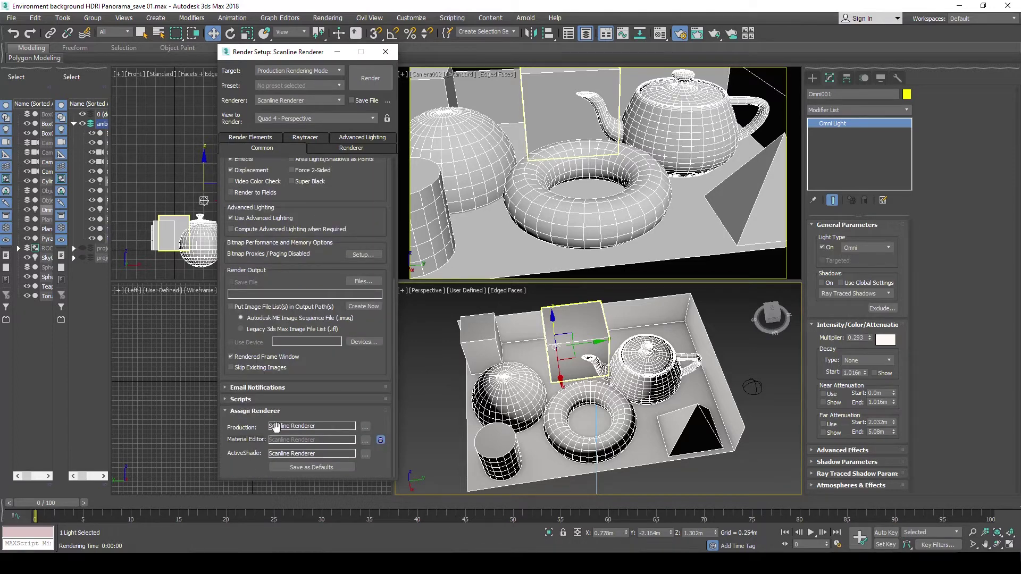
click(365, 429)
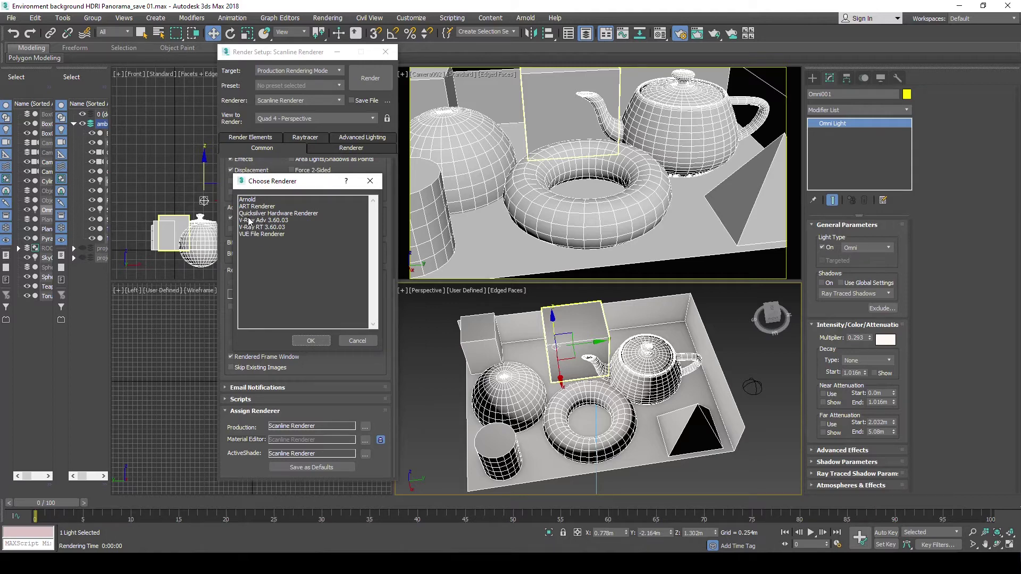
click(311, 341)
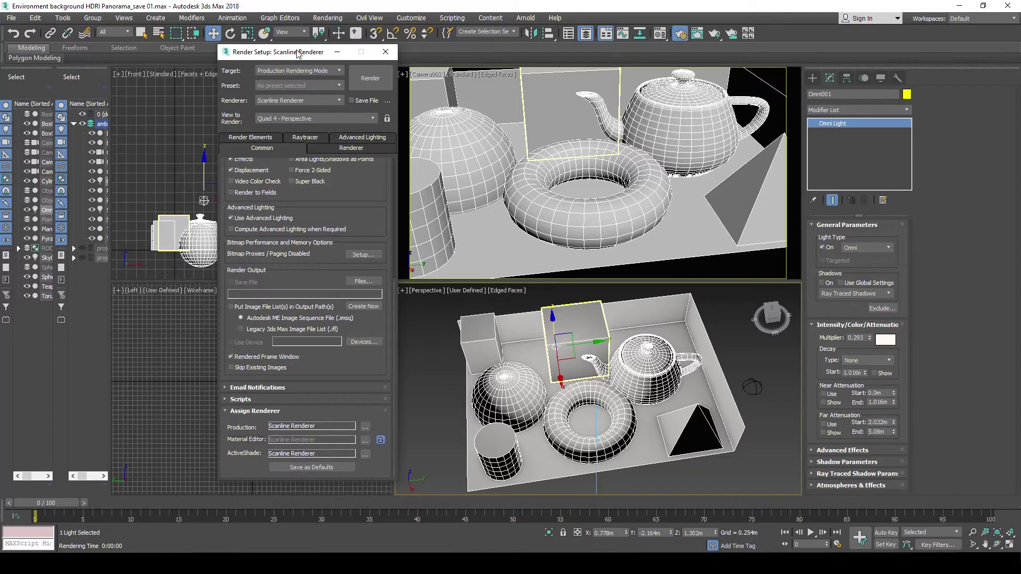
drag(301, 55, 288, 48)
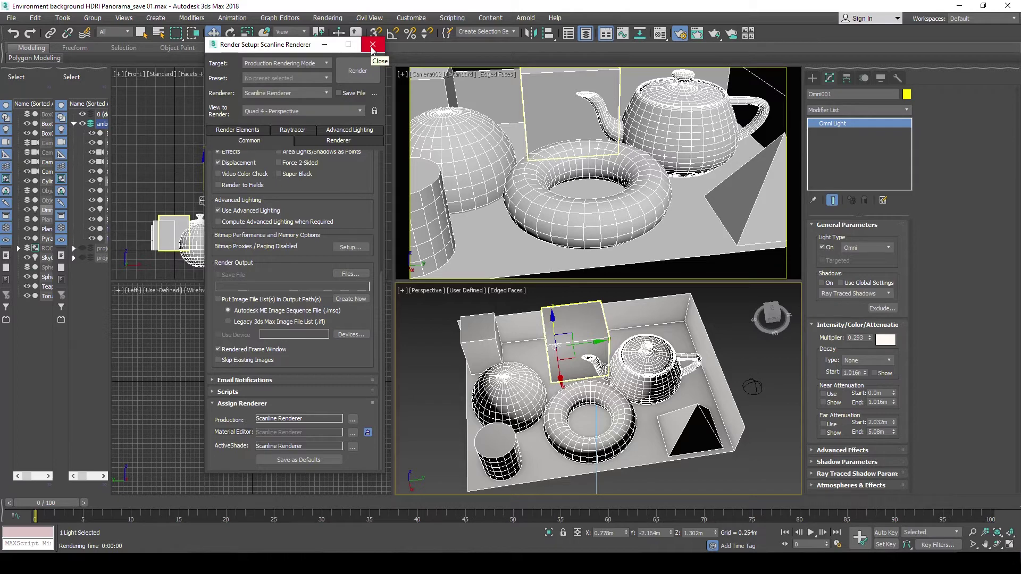
click(372, 45)
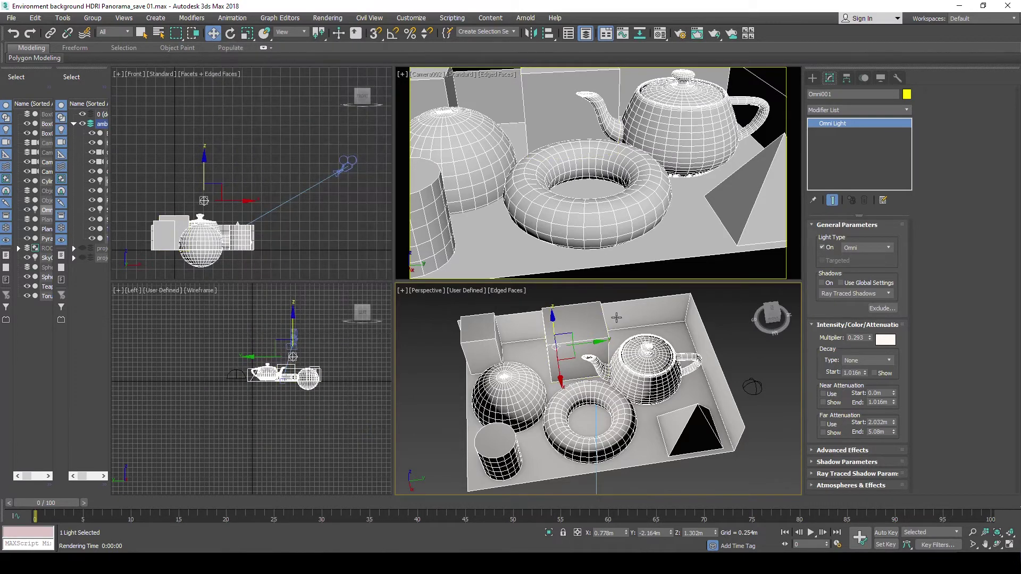
Step: Delete the Omni001 light and open the Compact Material Editor with M
click(735, 371)
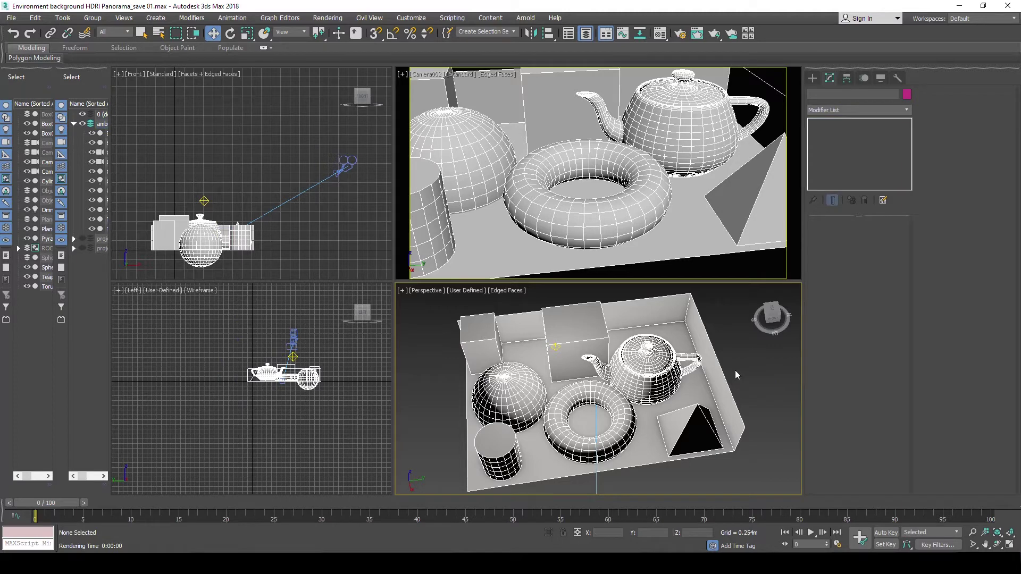
click(557, 347)
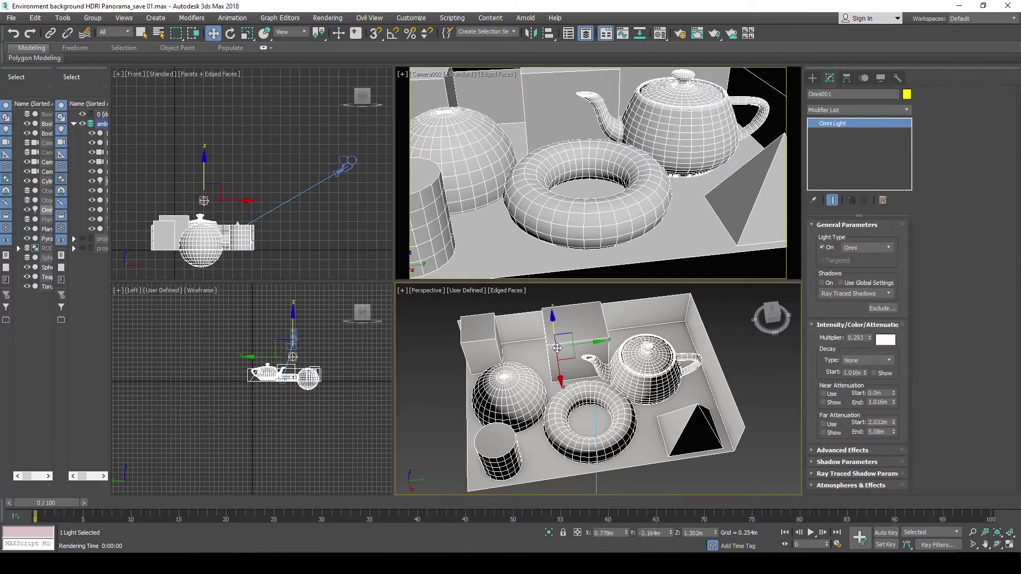
key(Delete)
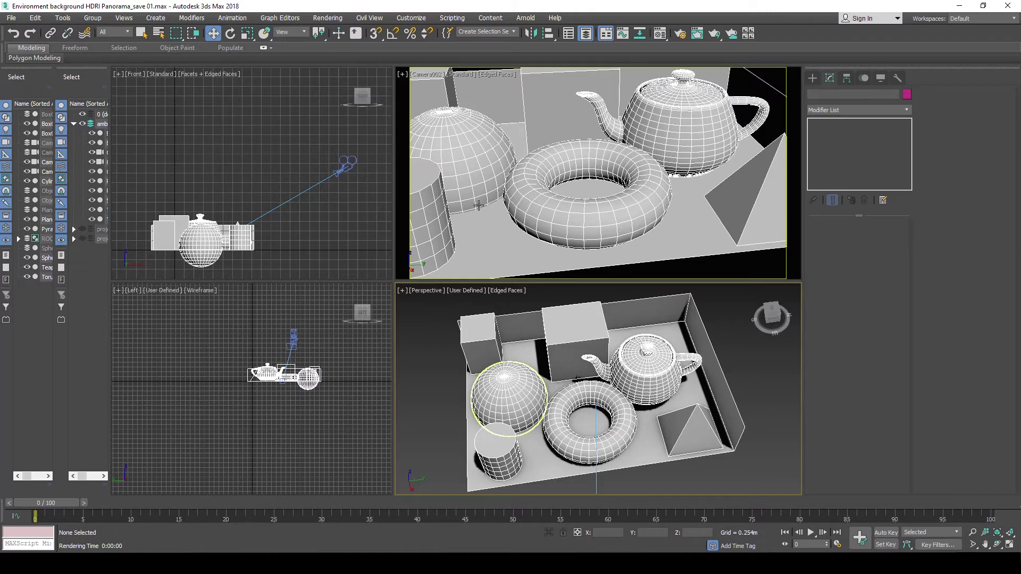
key(m)
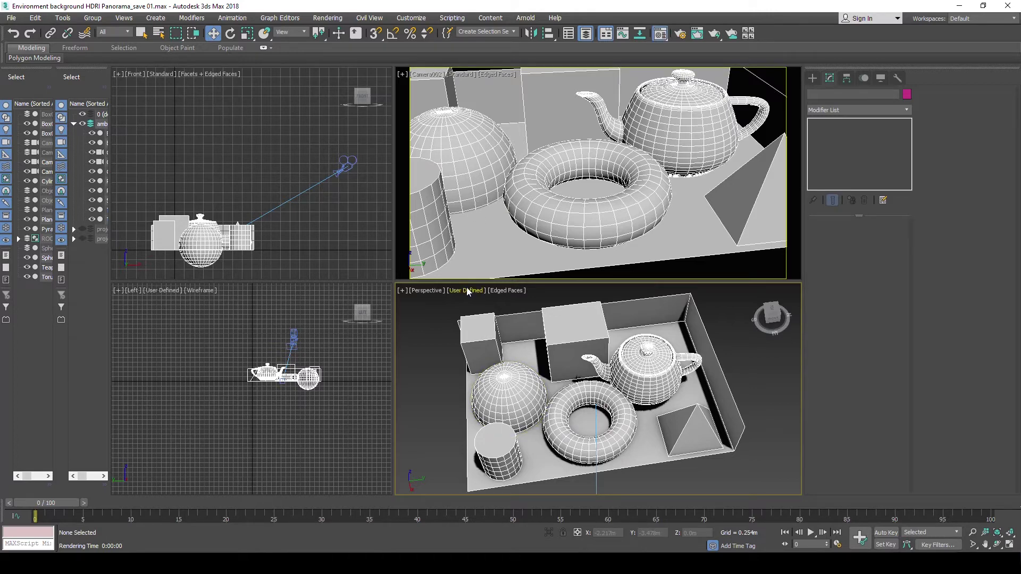
drag(98, 48, 251, 62)
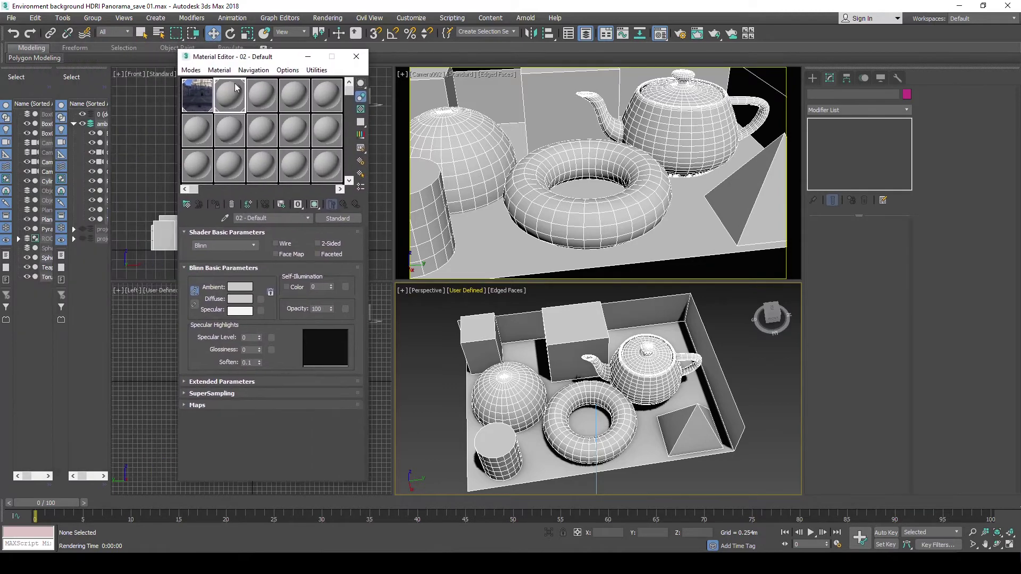
drag(452, 134, 283, 101)
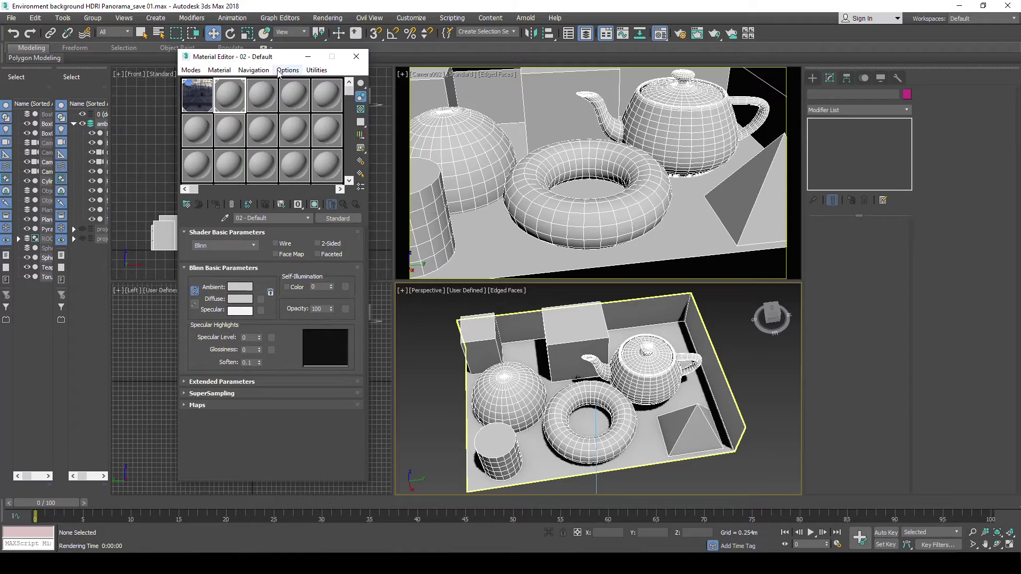
click(357, 57)
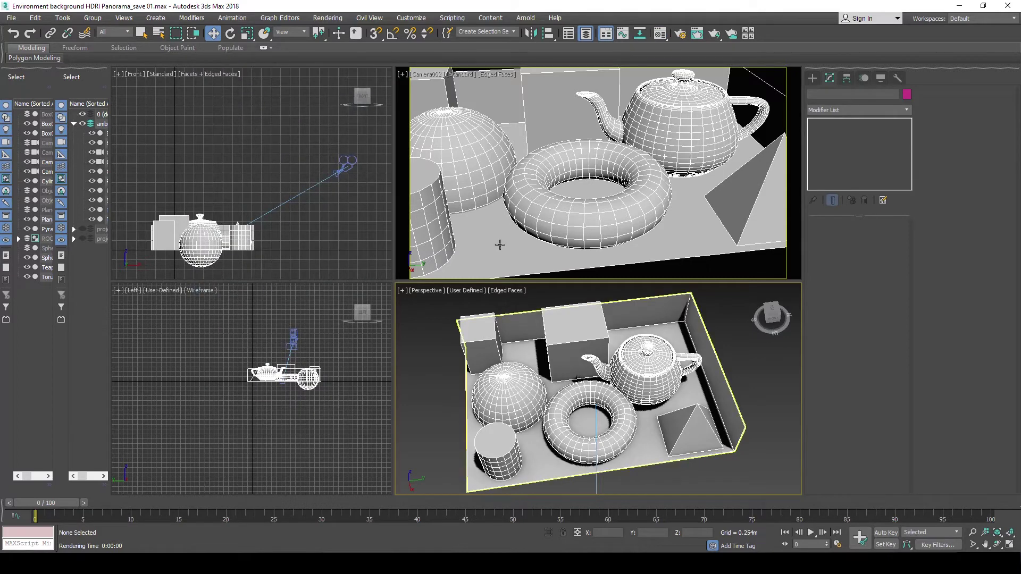
Step: Place skylight Sky001 beside the tray and move it slightly down in Z
click(811, 79)
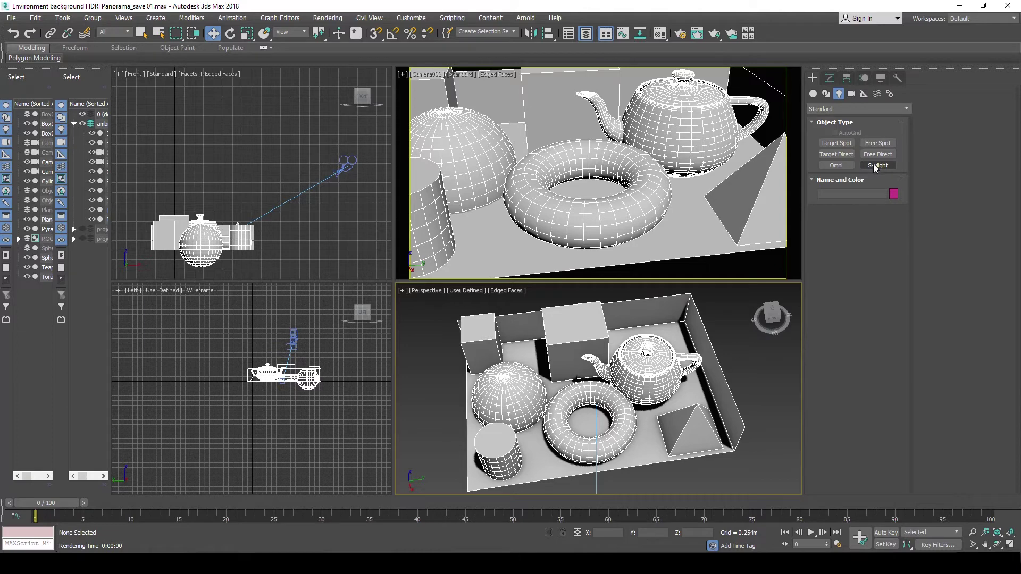
click(877, 165)
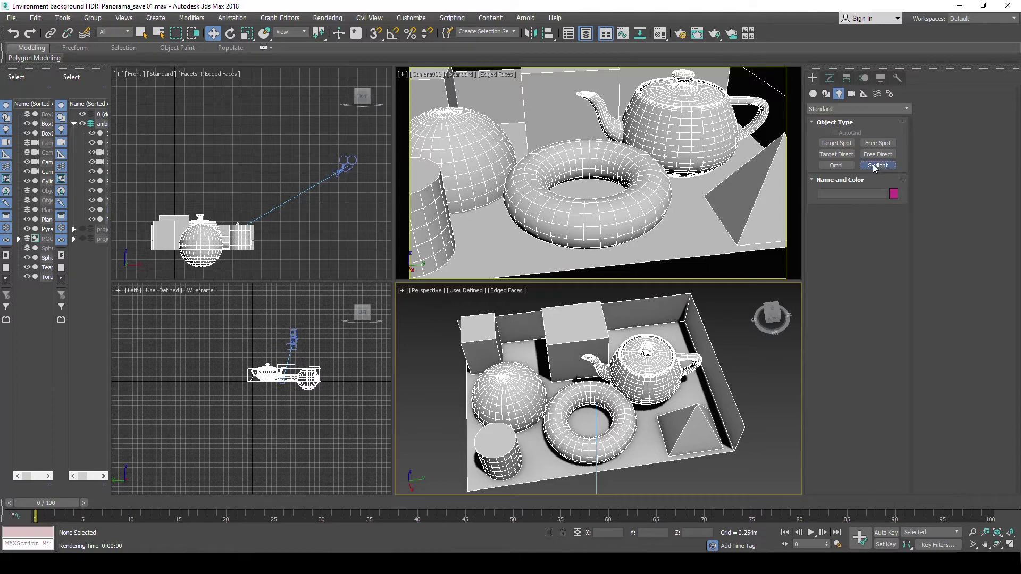
click(768, 394)
drag(768, 394, 764, 399)
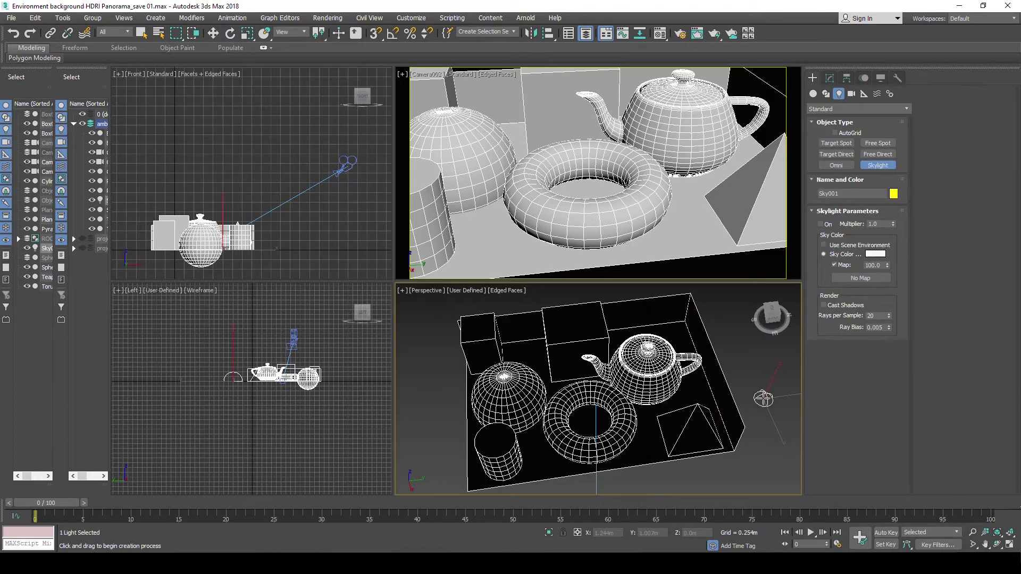
key(w)
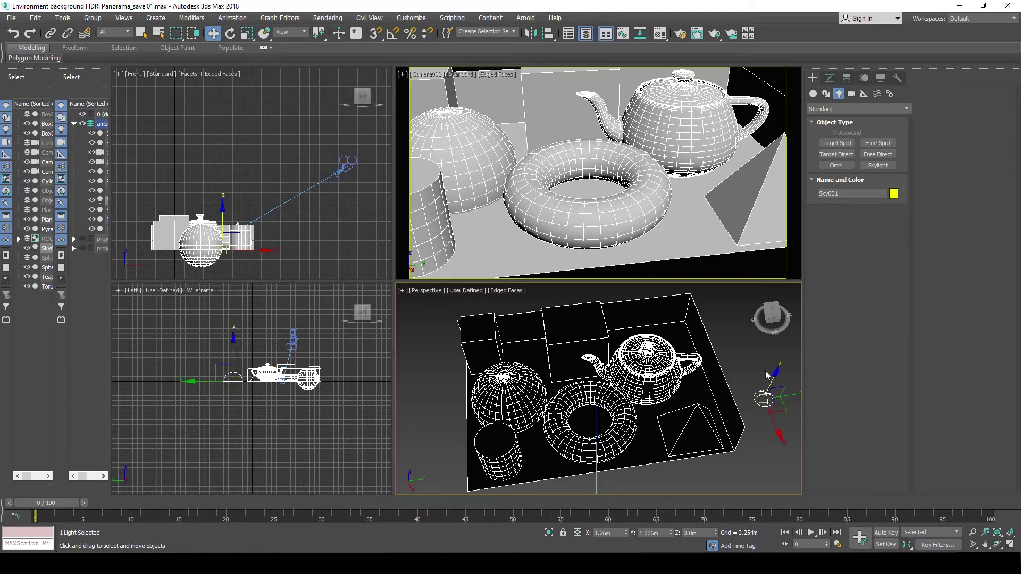
drag(770, 384, 764, 401)
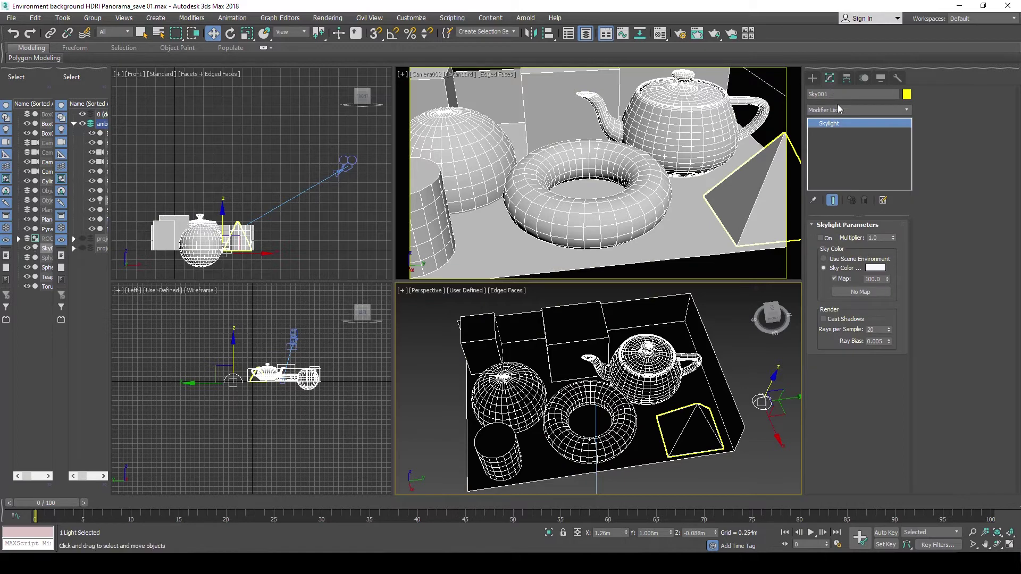
click(820, 239)
Step: Turn Sky001 on and enable Cast Shadows, keeping 20 rays per sample and 0.005 bias
click(820, 239)
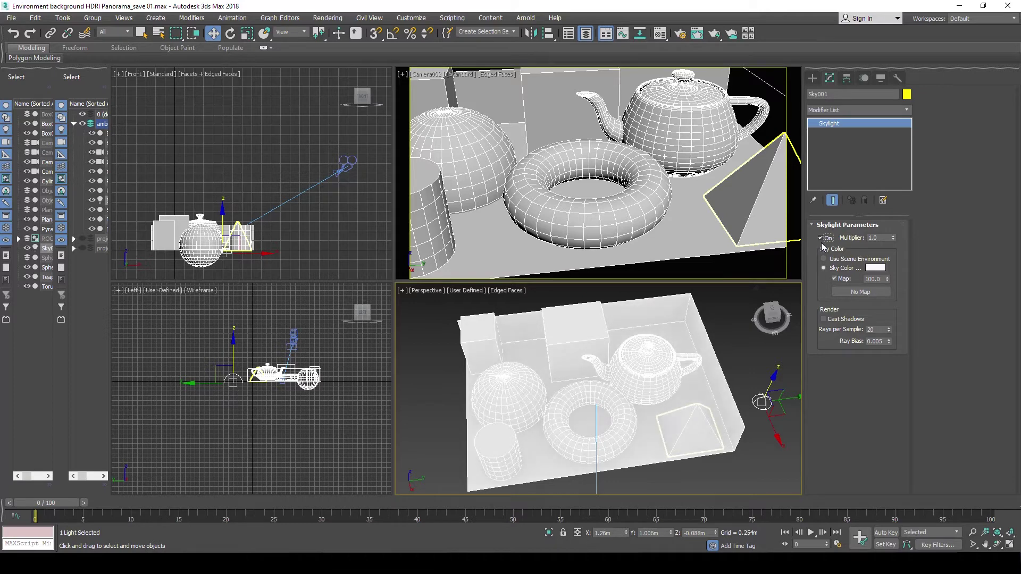
click(824, 322)
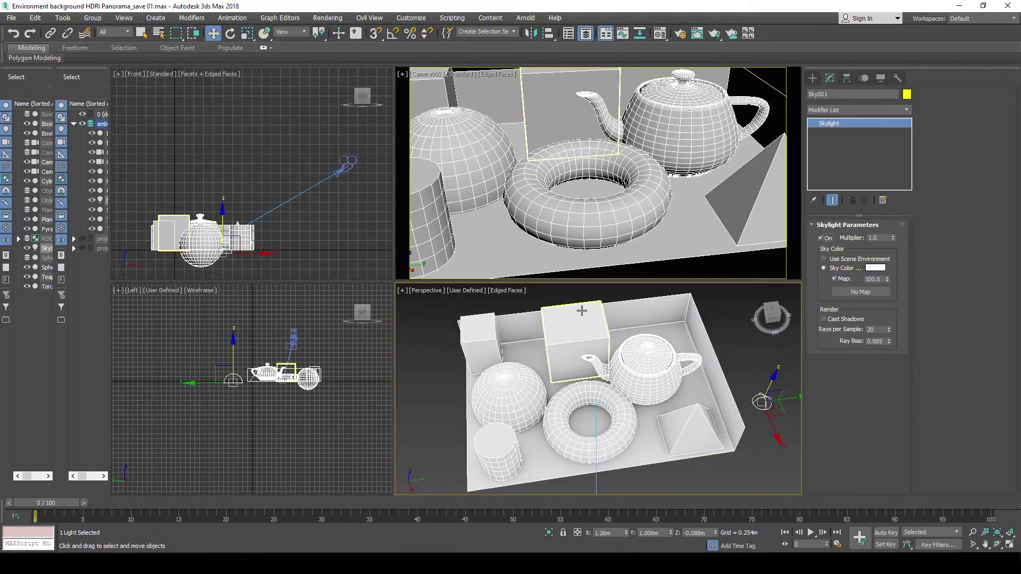
click(824, 320)
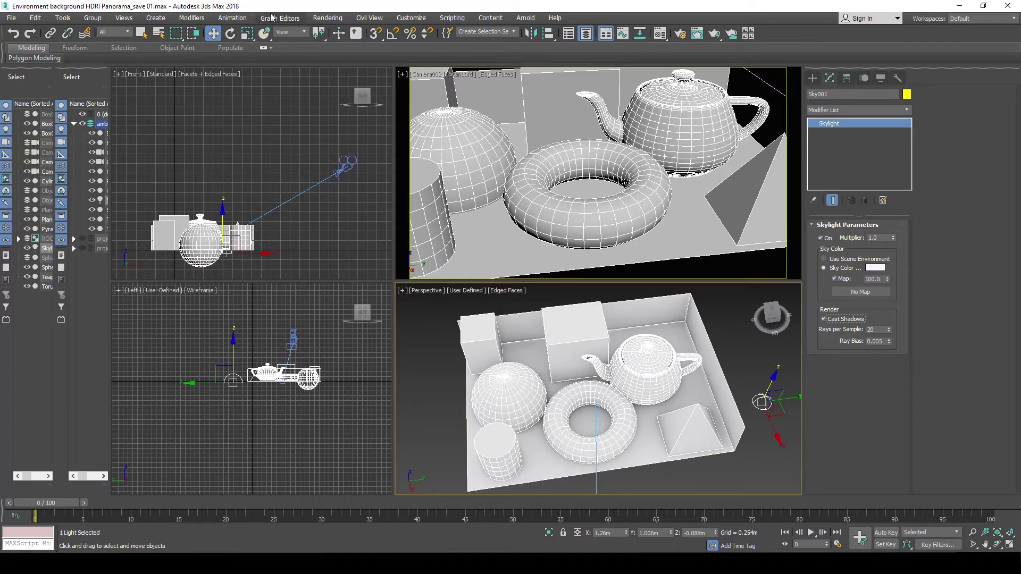
Step: Bring up Render Setup, shifted further left, showing its Advanced Lighting tab
click(324, 18)
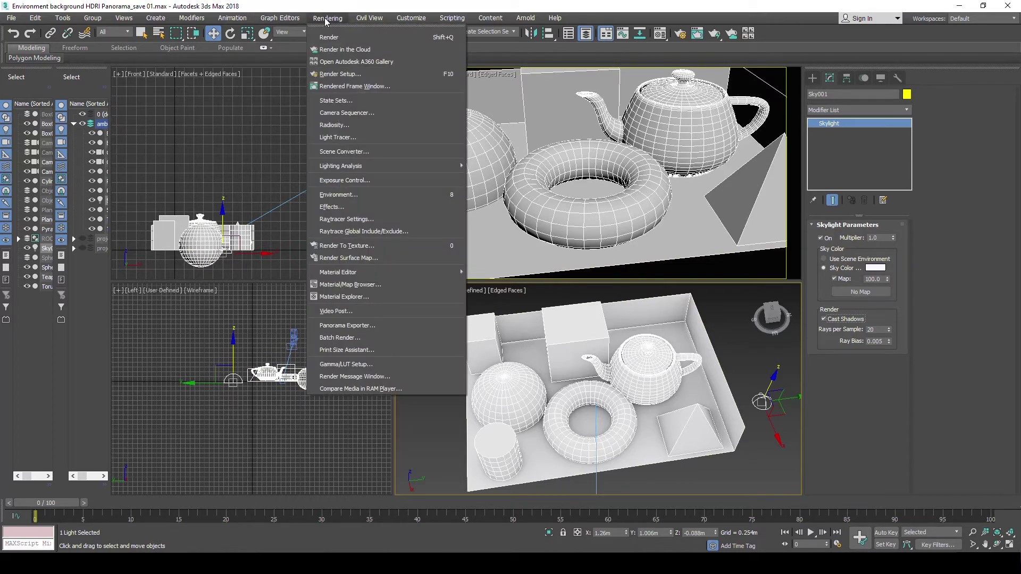
click(335, 75)
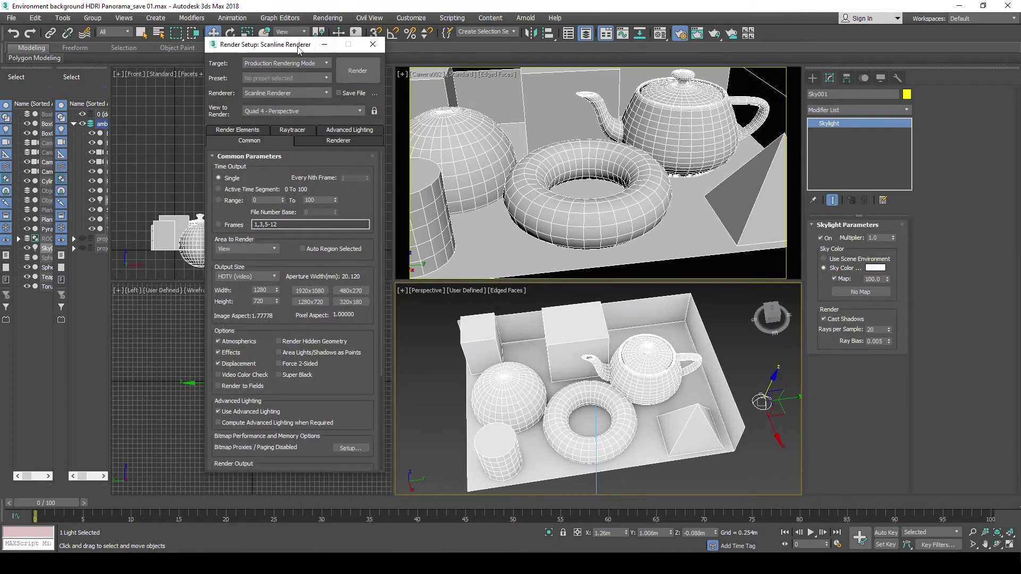
drag(277, 46, 223, 46)
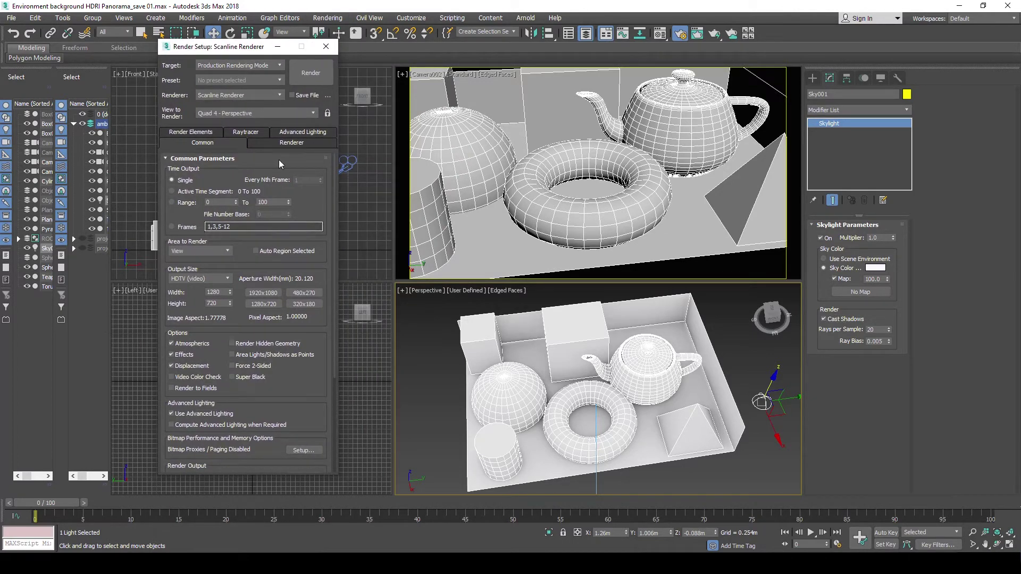
click(296, 133)
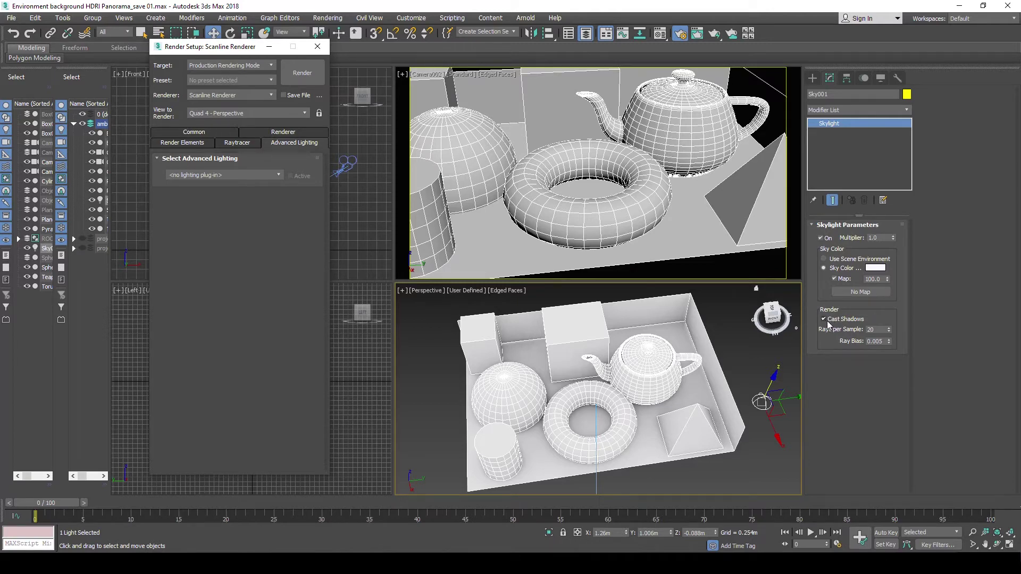
Step: Render a test frame of the skylit Perspective view, then close the rendered frame
right_click(646, 213)
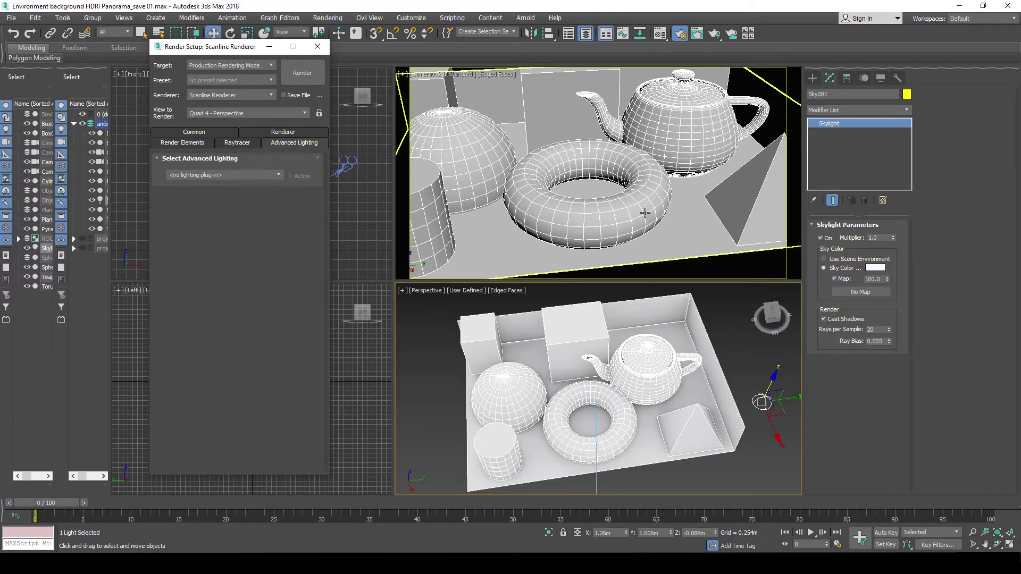
click(645, 213)
click(625, 408)
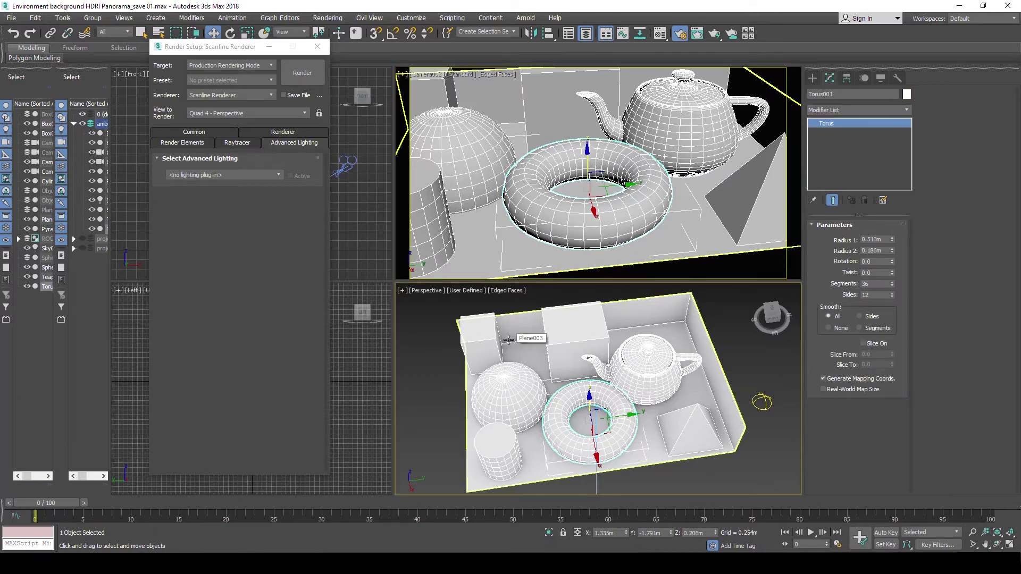
key(shift+q)
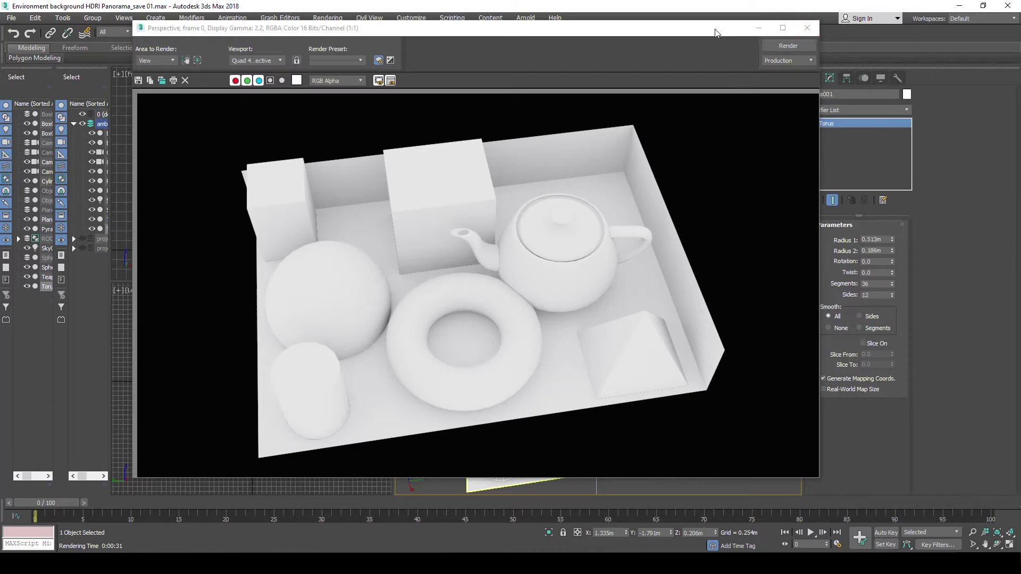
drag(716, 33, 733, 33)
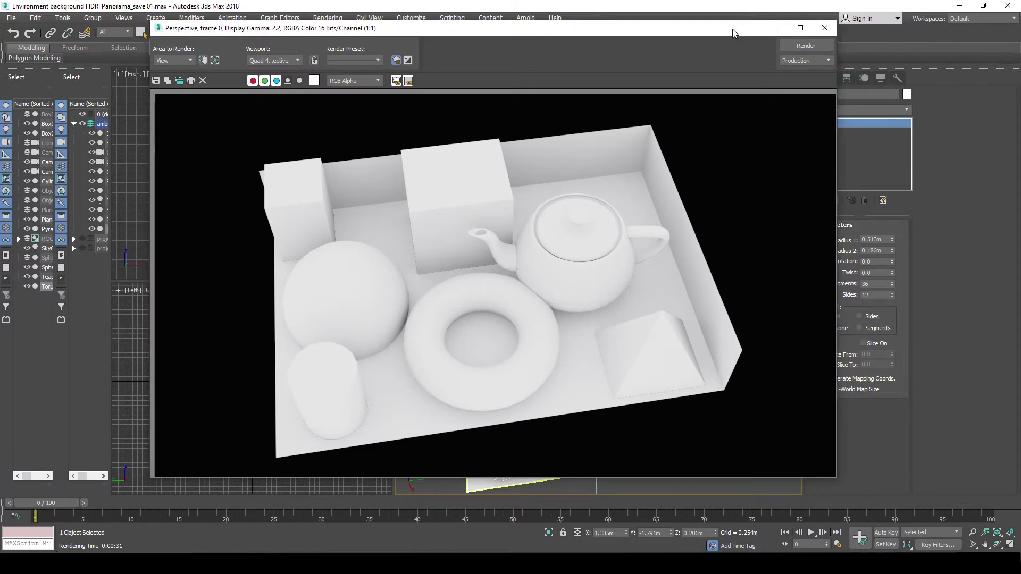
click(822, 33)
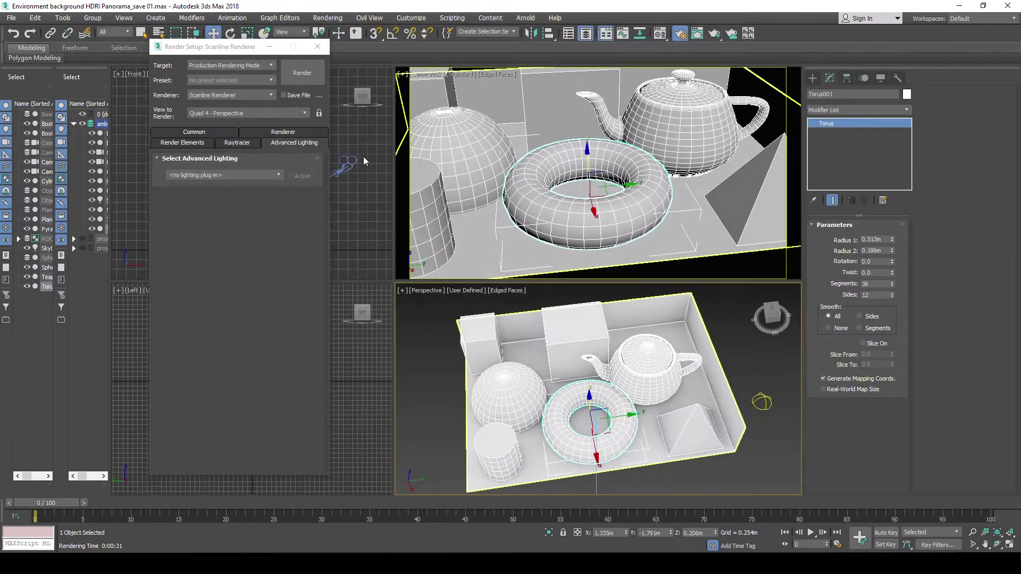
click(279, 174)
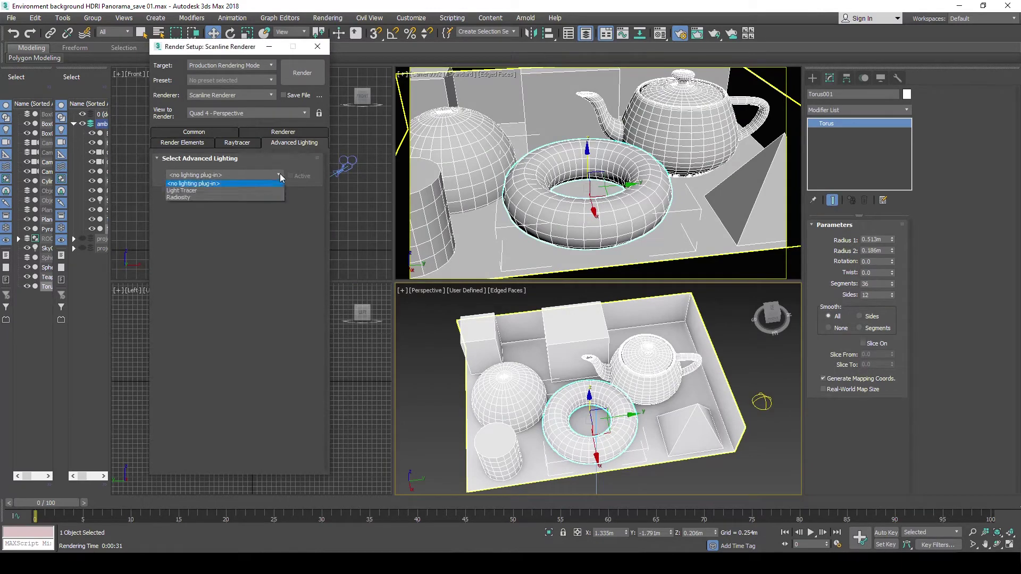
Step: Switch advanced lighting to Light Tracer with 200 Rays/Sample and 1 bounce, then re-render Perspective
click(279, 175)
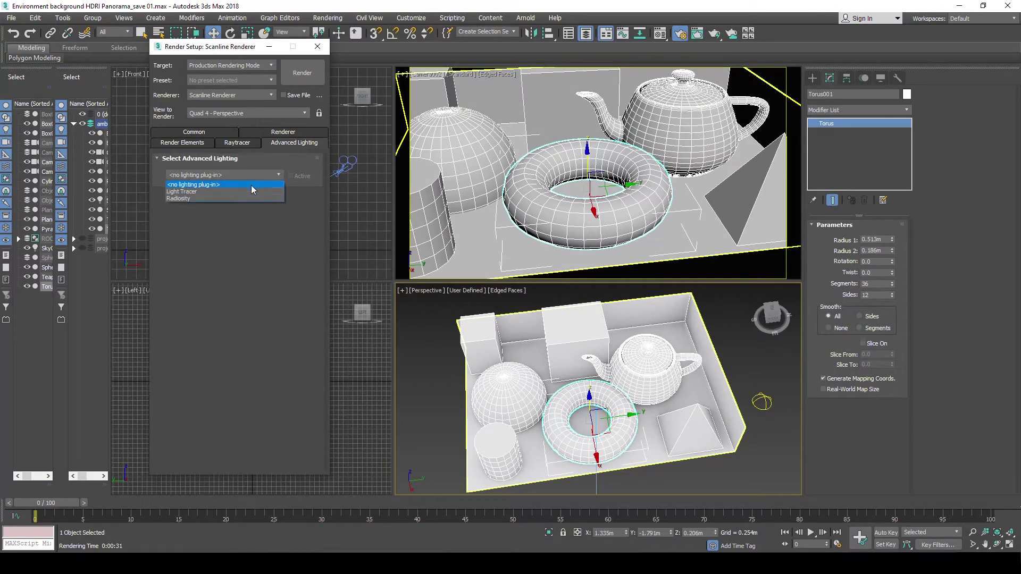
click(192, 193)
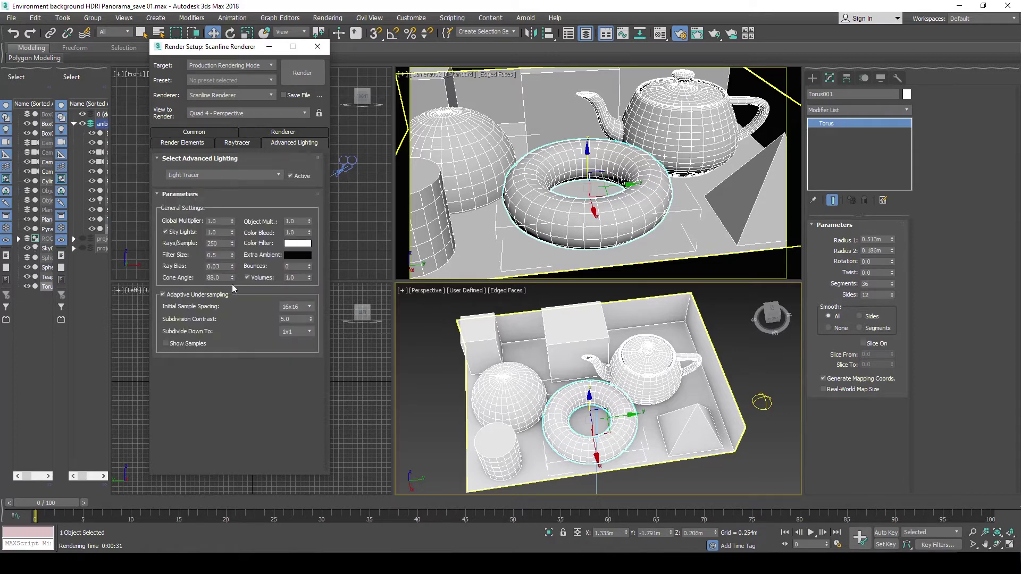
double_click(221, 243)
text(200)
click(293, 267)
text(1)
click(267, 379)
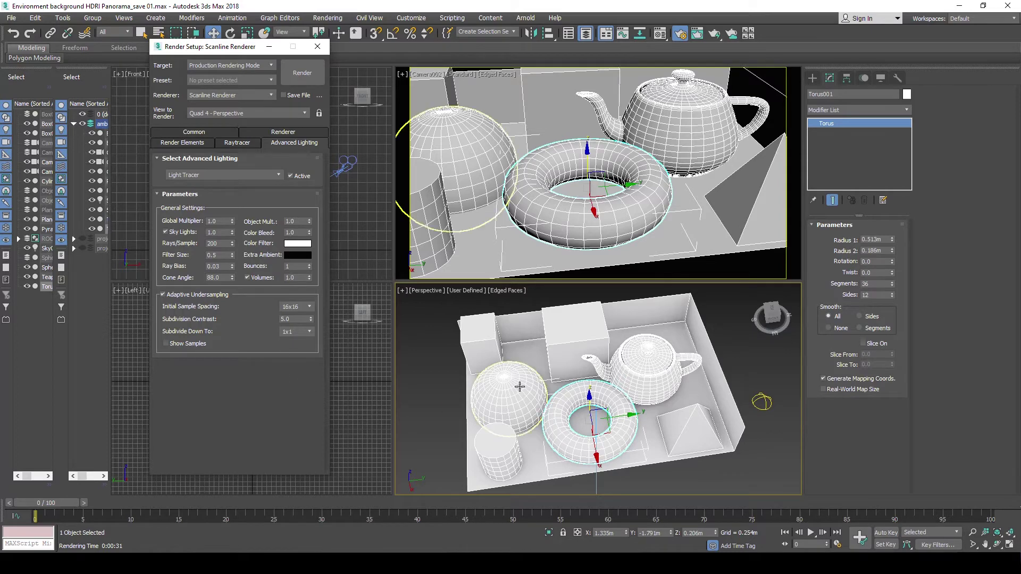
key(shift+q)
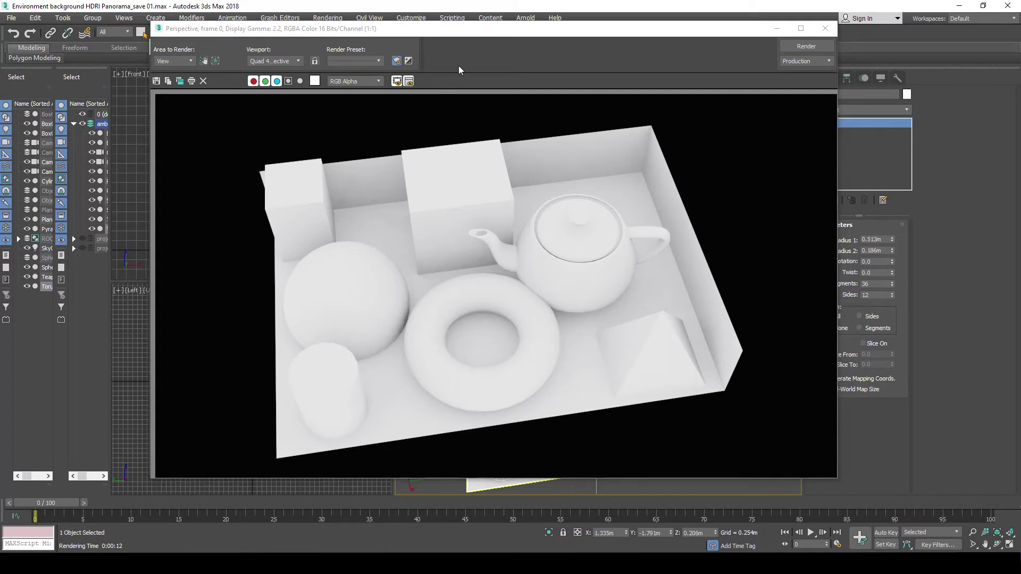
Step: Close the render, check Volumes in Light Tracer's General Settings, and select Sky001
click(826, 29)
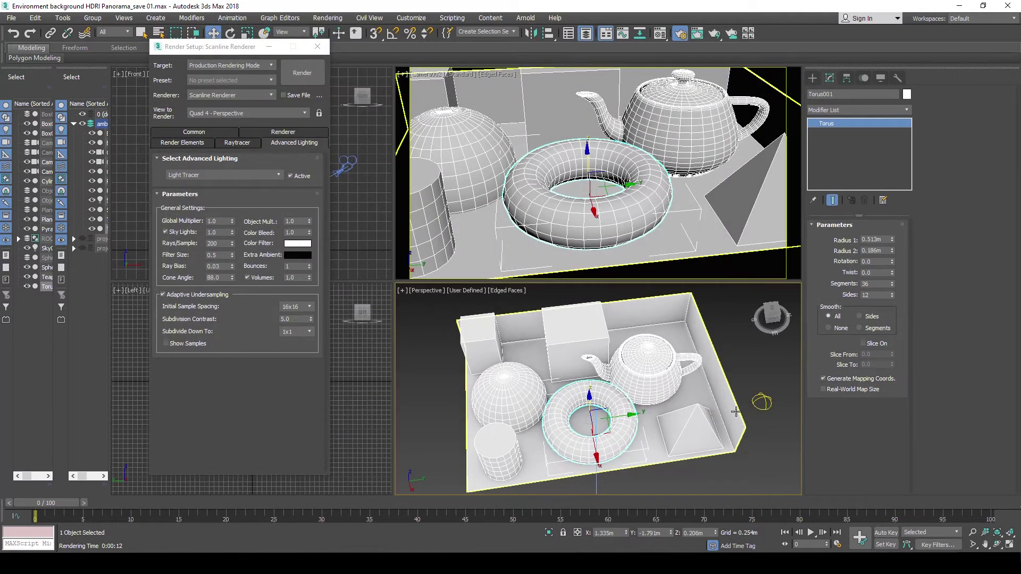
click(246, 277)
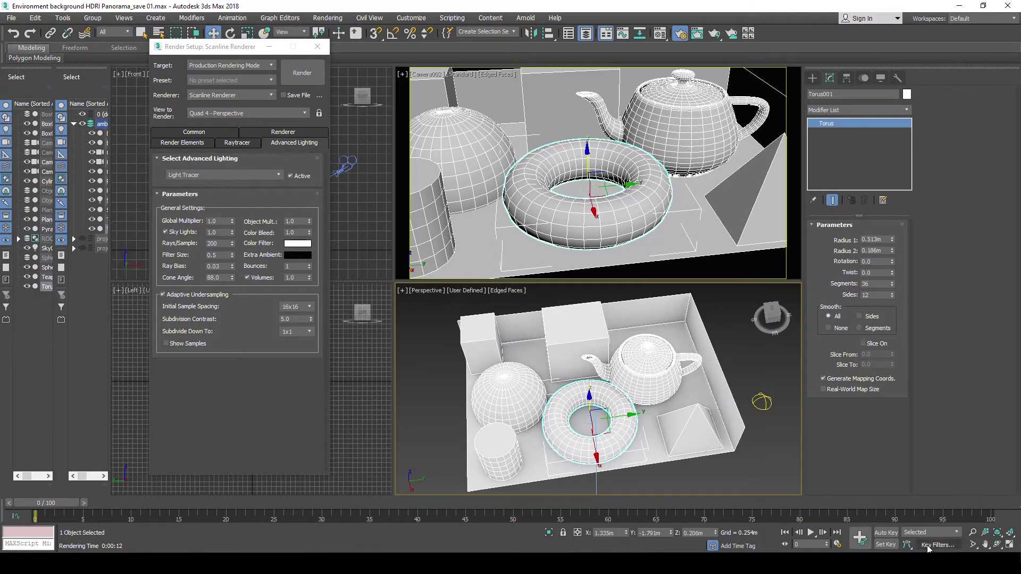
key(ctrl+z)
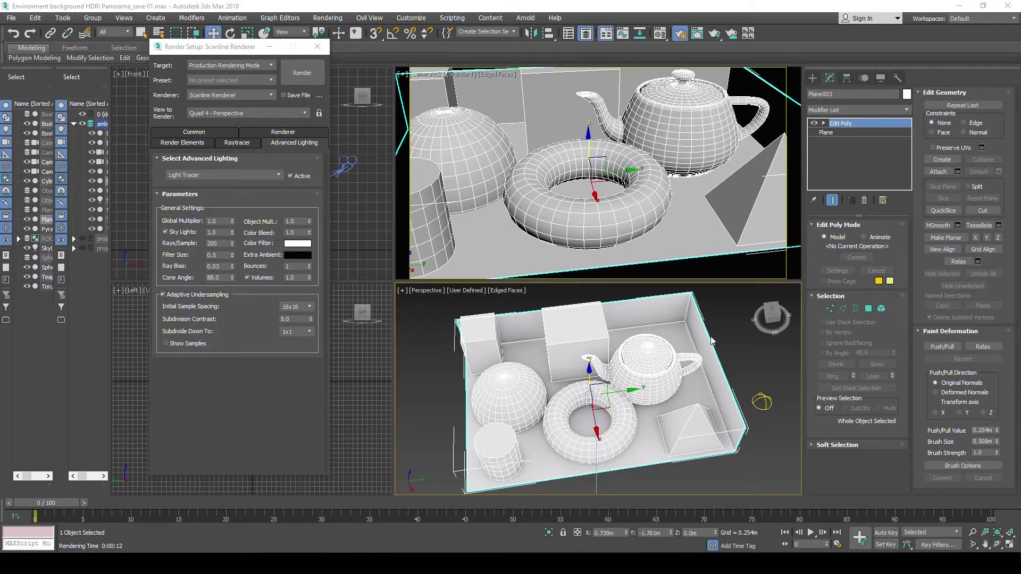
click(761, 403)
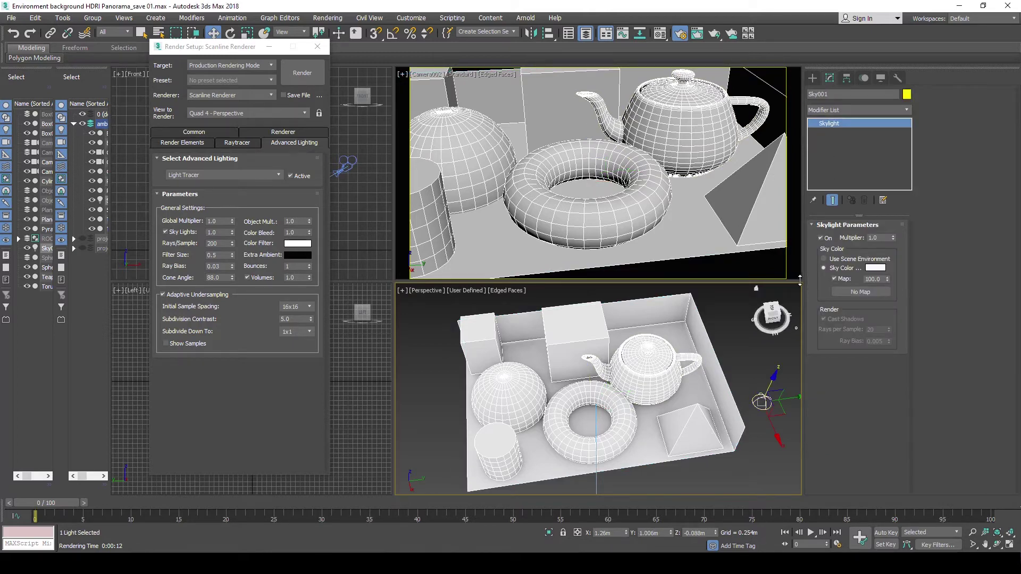
Step: Switch Sky001 off and list the Standard light types for creation
click(821, 238)
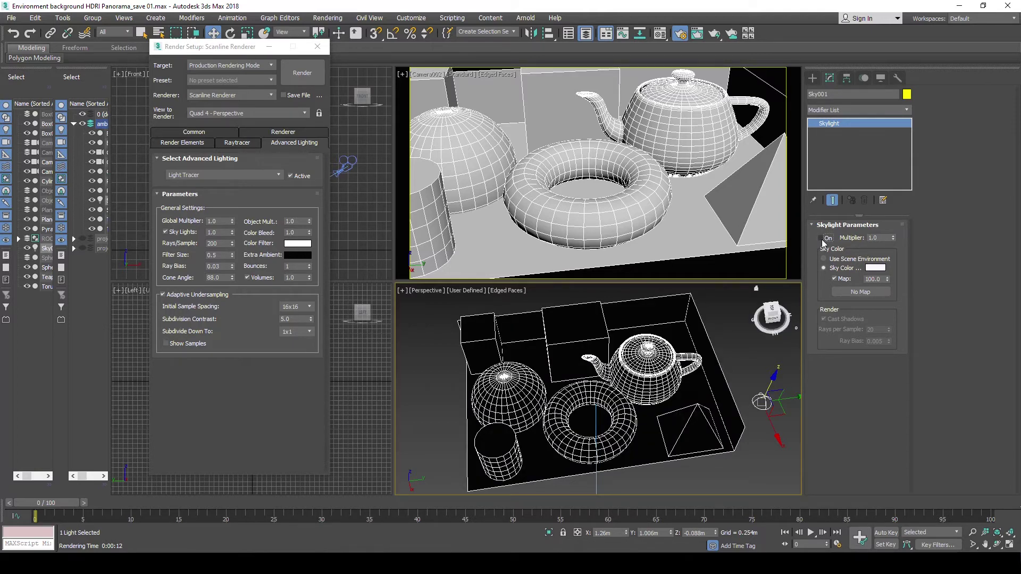
click(816, 78)
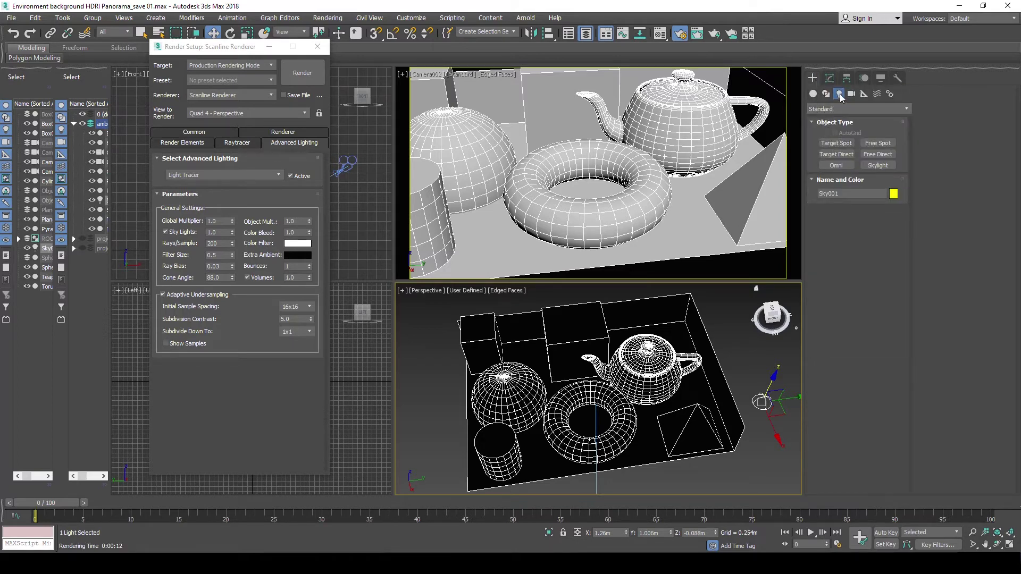
Step: Create Omni001 about 1 m up beside the teapot and enable its shadows
click(837, 166)
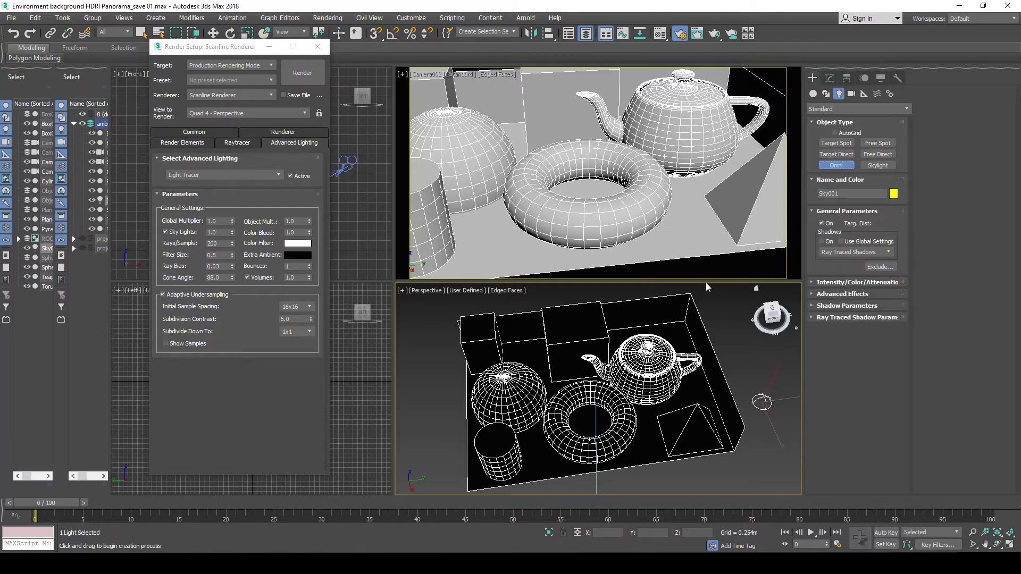
click(647, 411)
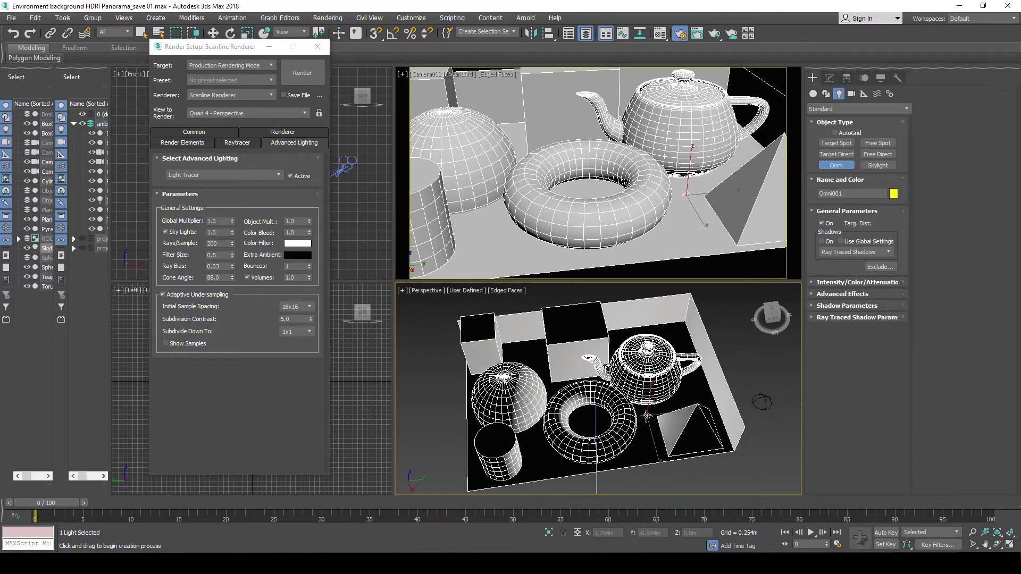
key(w)
mouse_move(663, 422)
mouse_down()
mouse_move(666, 382)
mouse_move(604, 379)
mouse_up()
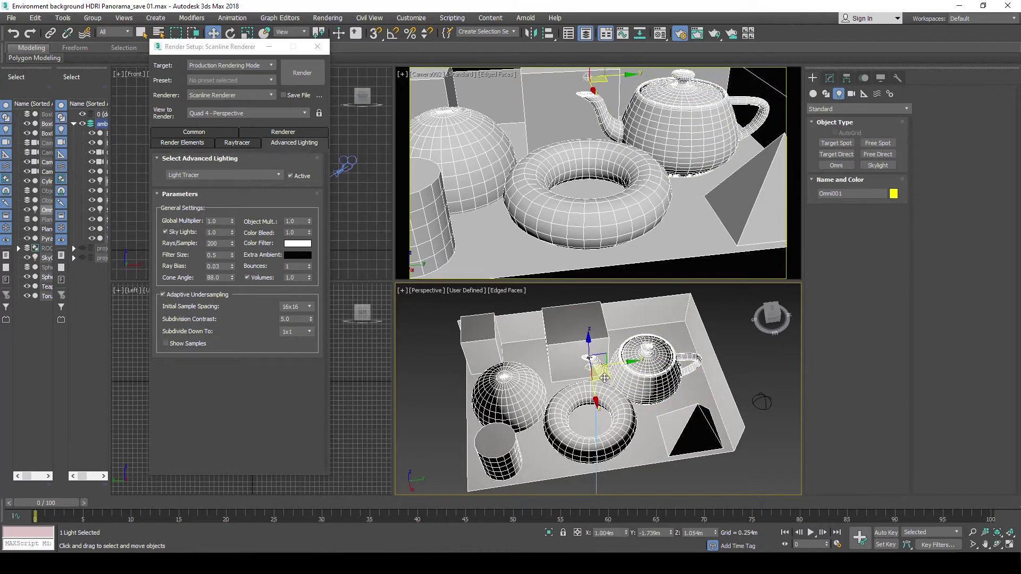
drag(589, 346, 585, 357)
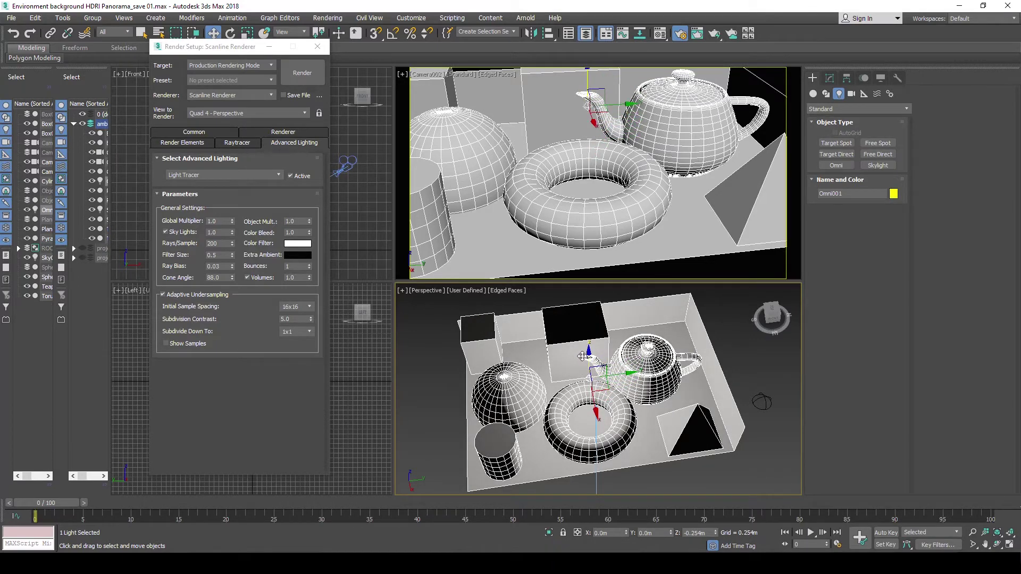
drag(585, 356, 589, 367)
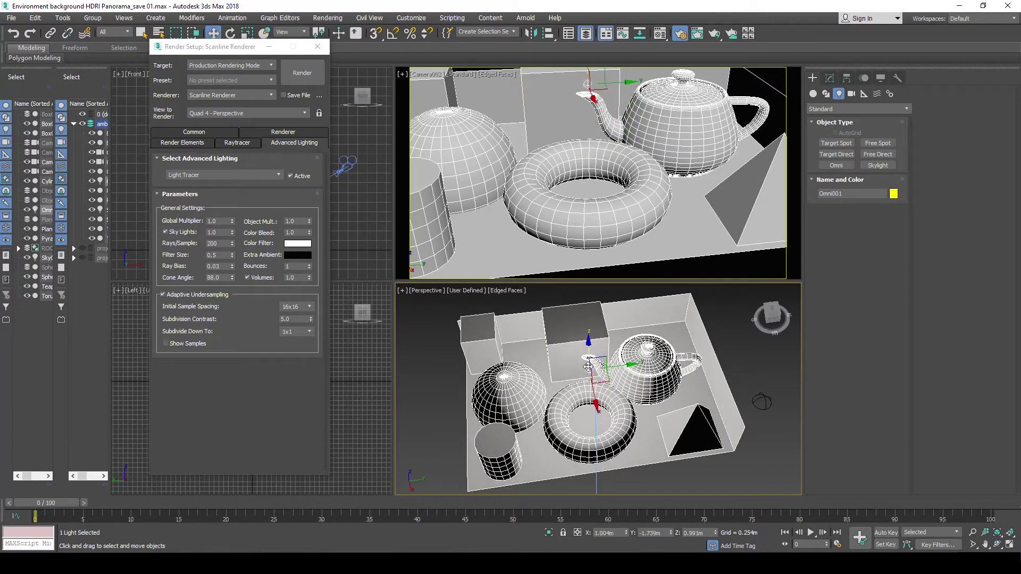
click(830, 78)
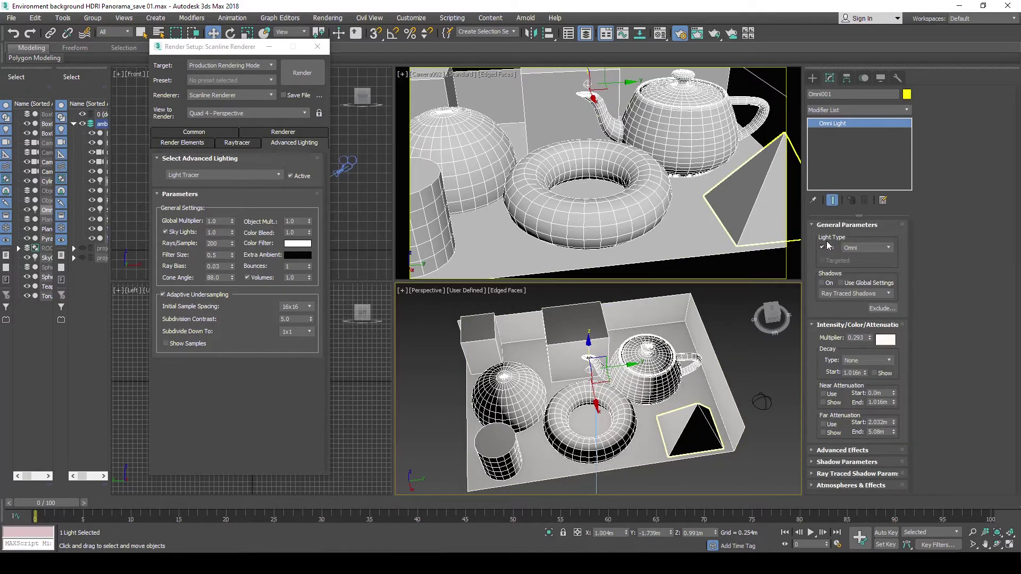
click(822, 283)
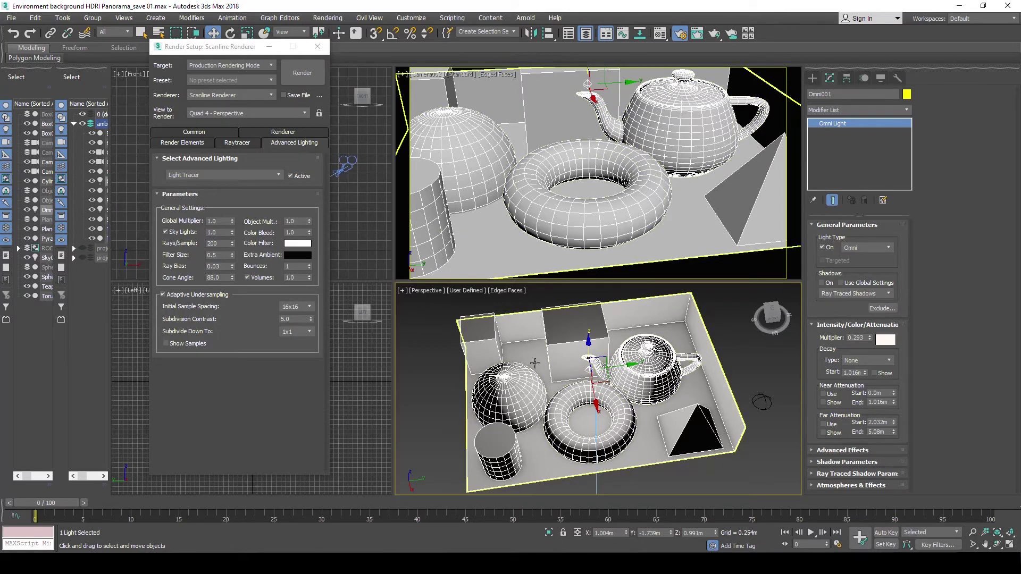
Step: Set Advanced Lighting to <no lighting plug-in>, confirming the Light Tracer discard
click(277, 174)
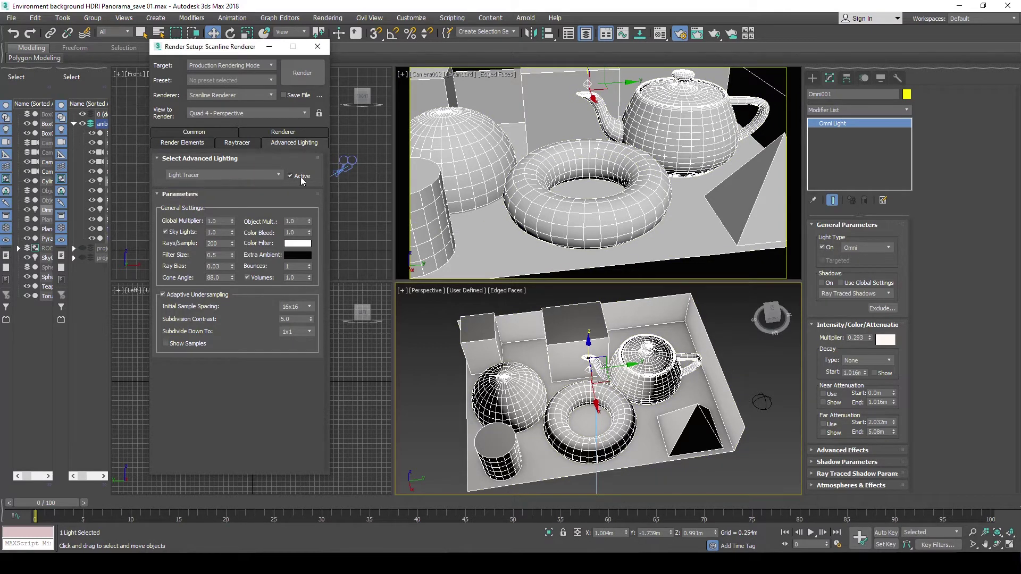
click(282, 174)
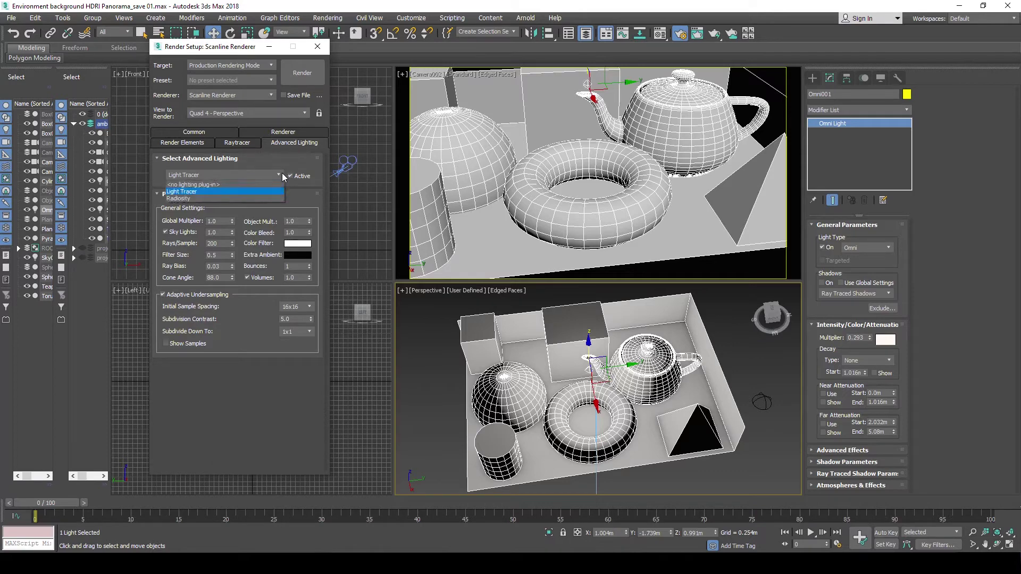
click(198, 187)
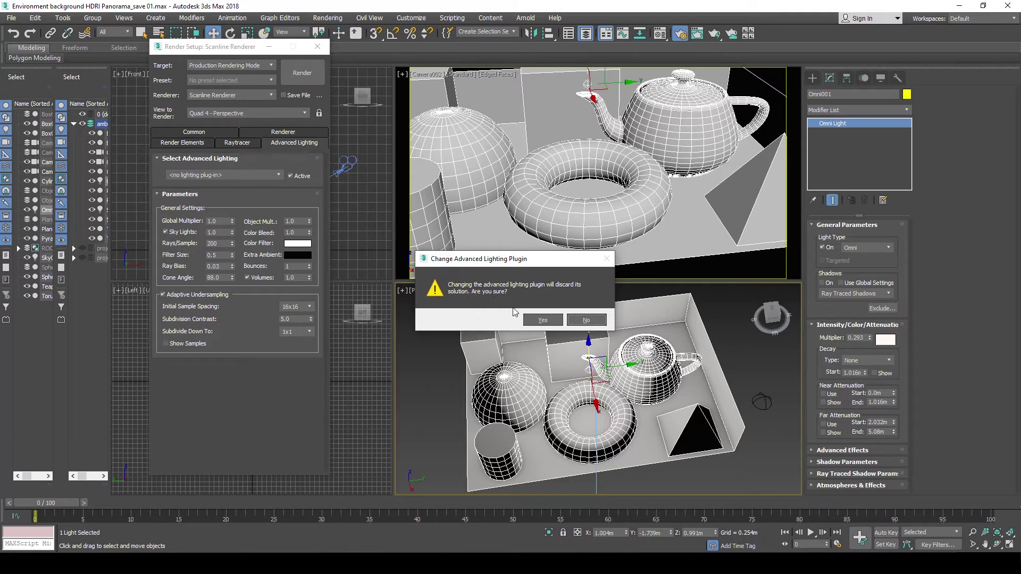
click(548, 321)
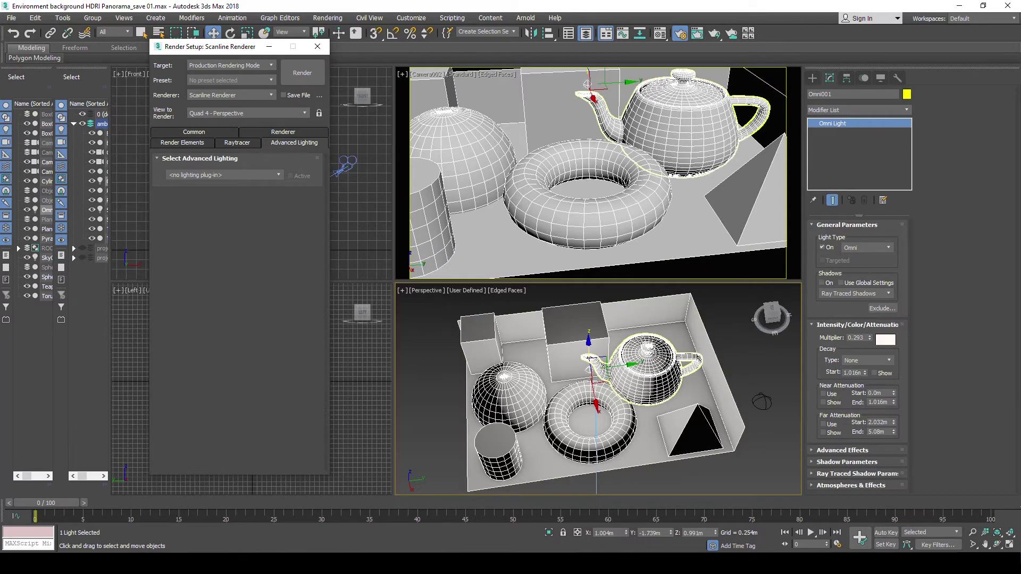
Step: Render the Perspective view lit only by the Omni, close it, and check Omni Shadows On
right_click(660, 349)
click(644, 354)
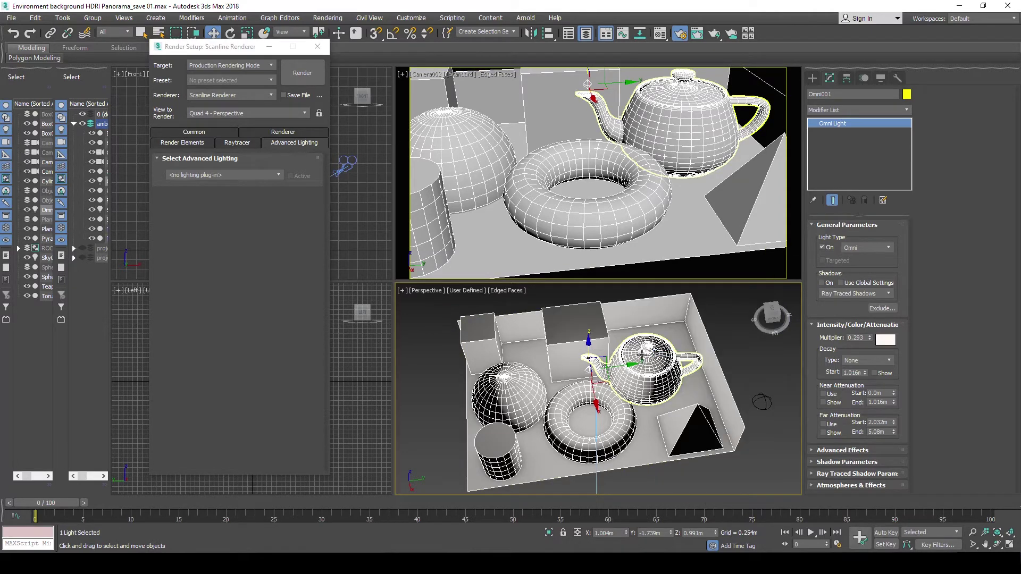
key(shift+q)
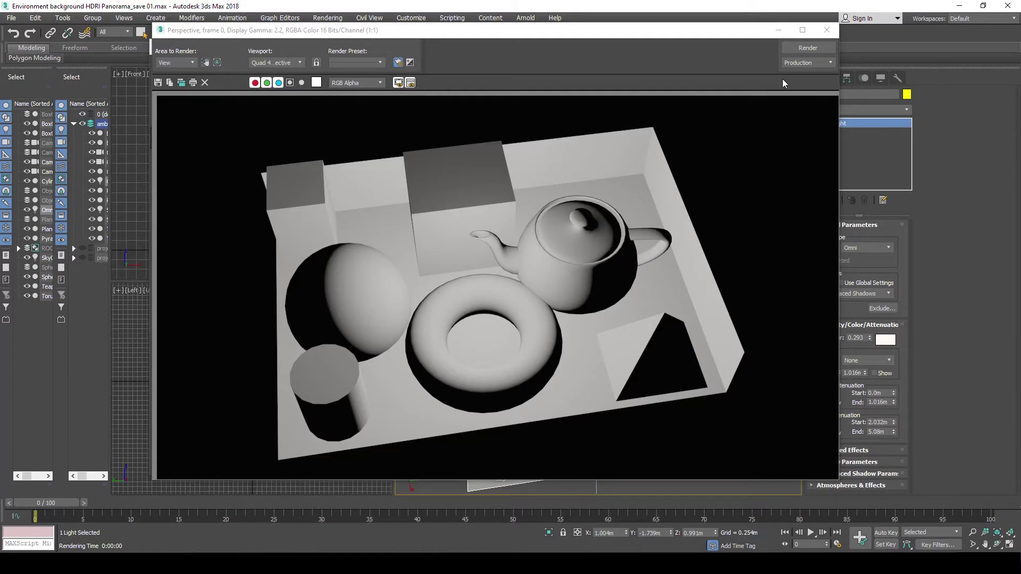
click(823, 32)
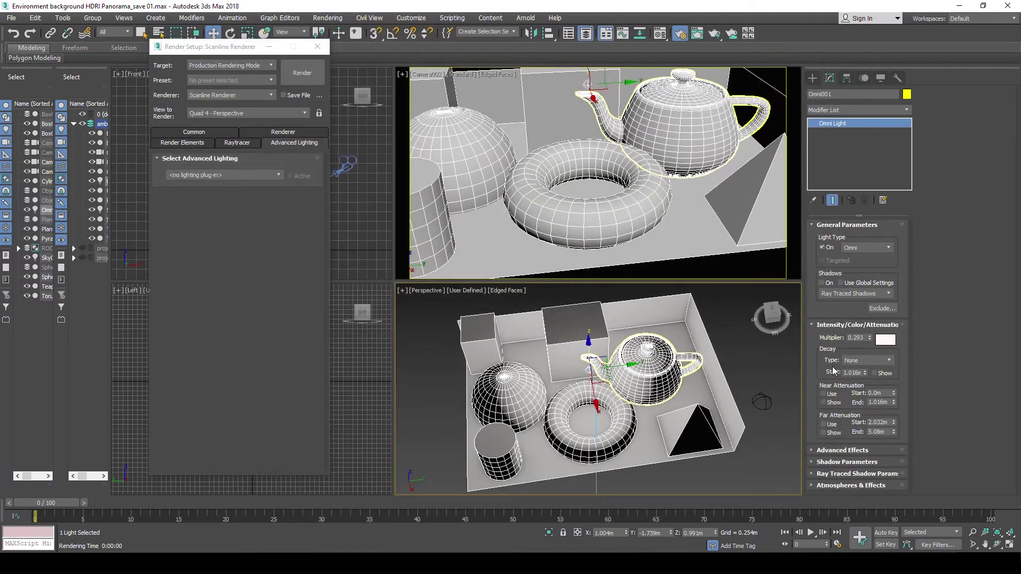
click(822, 282)
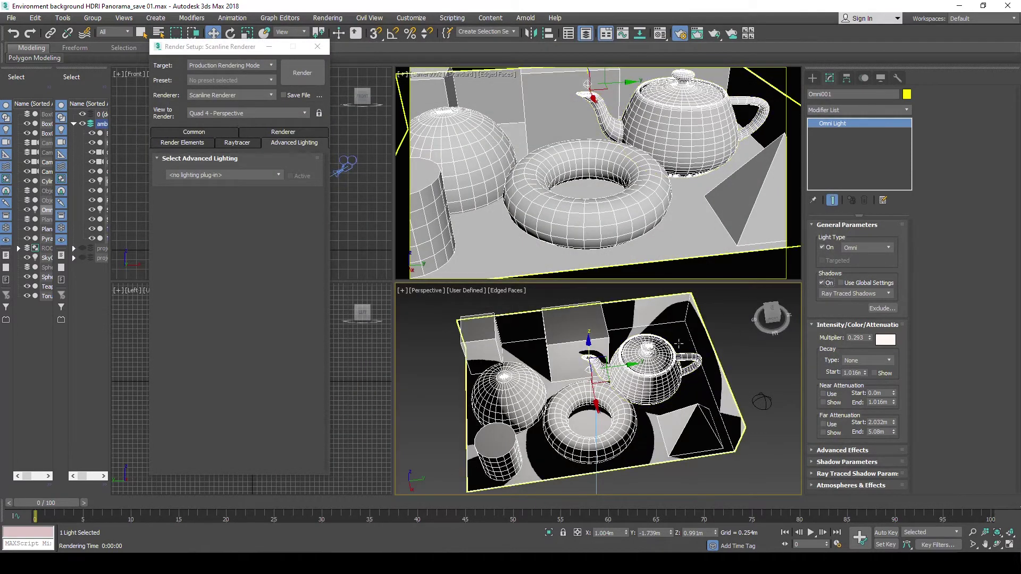
key(shift+q)
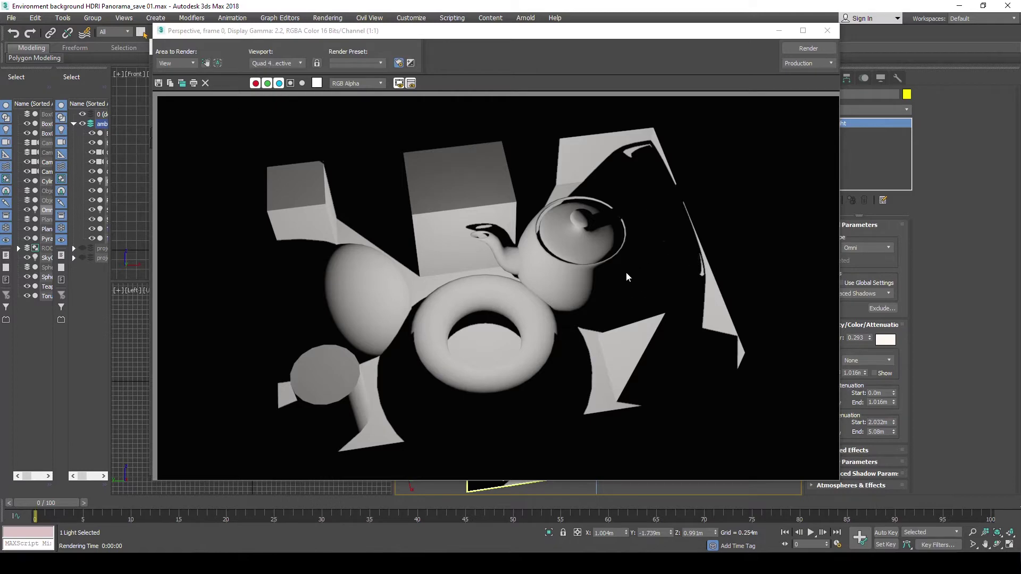
click(827, 30)
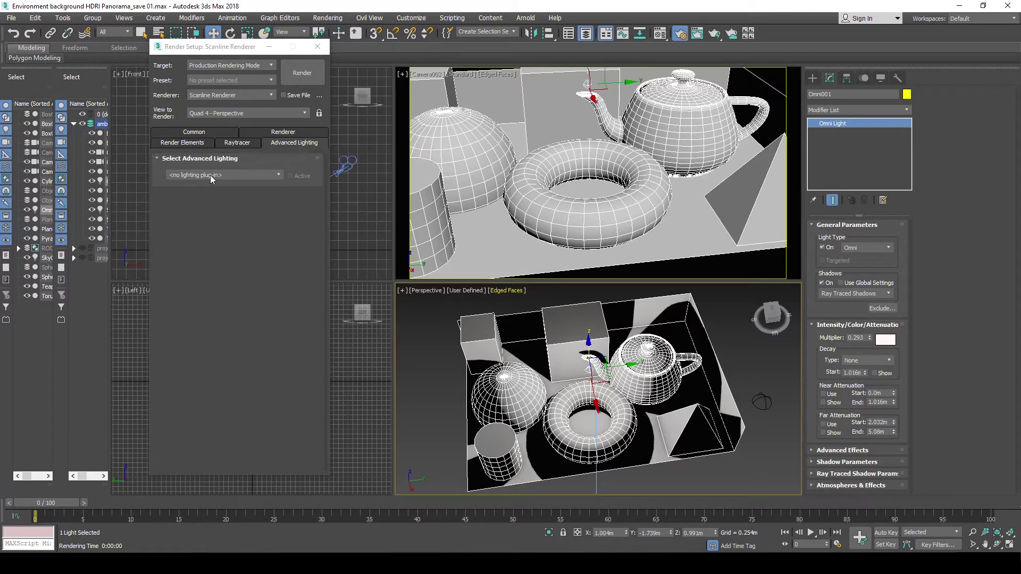
Step: Reactivate Light Tracer as advanced lighting and render a Perspective preview, then close it
click(279, 175)
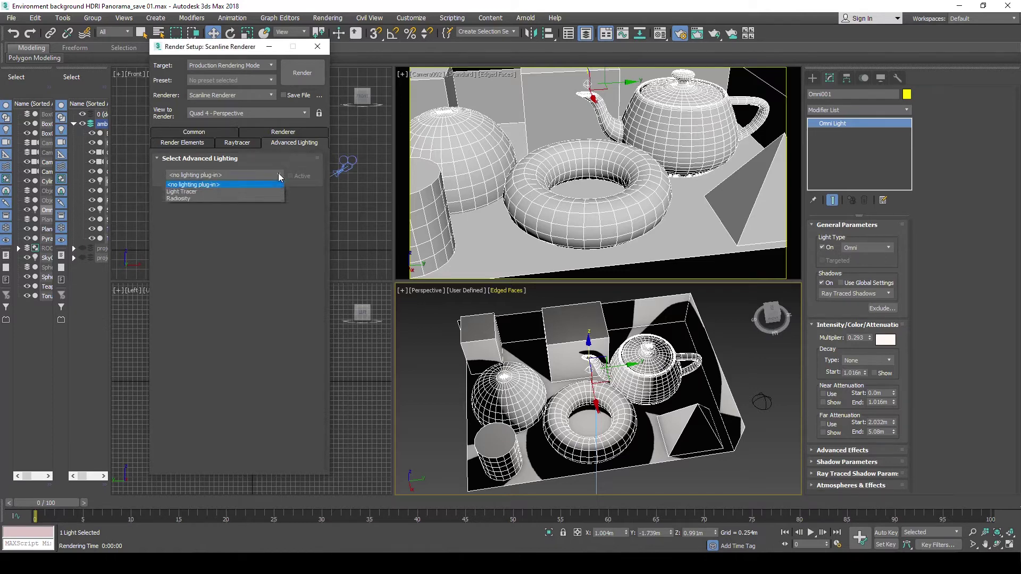
click(189, 192)
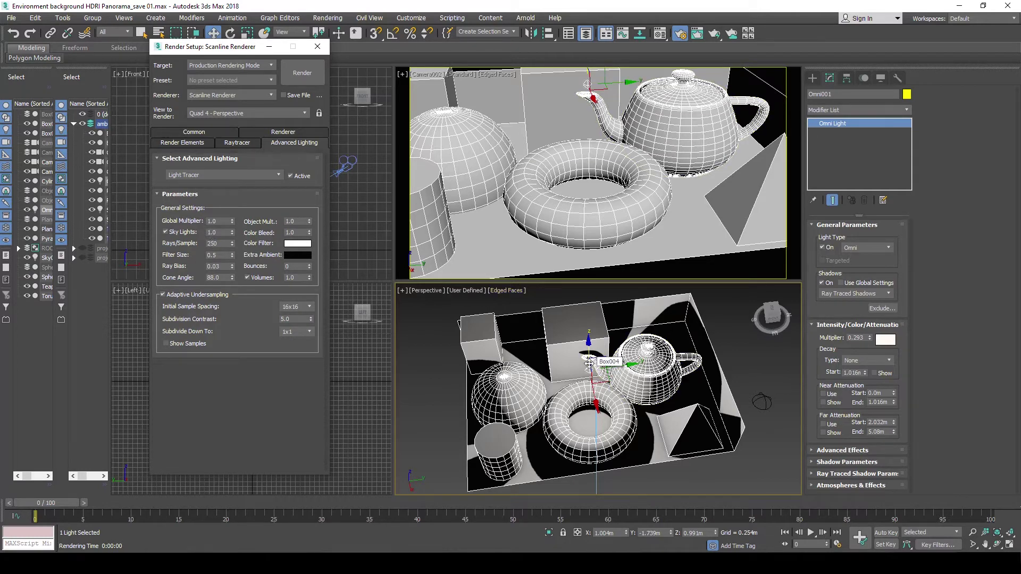
key(shift+q)
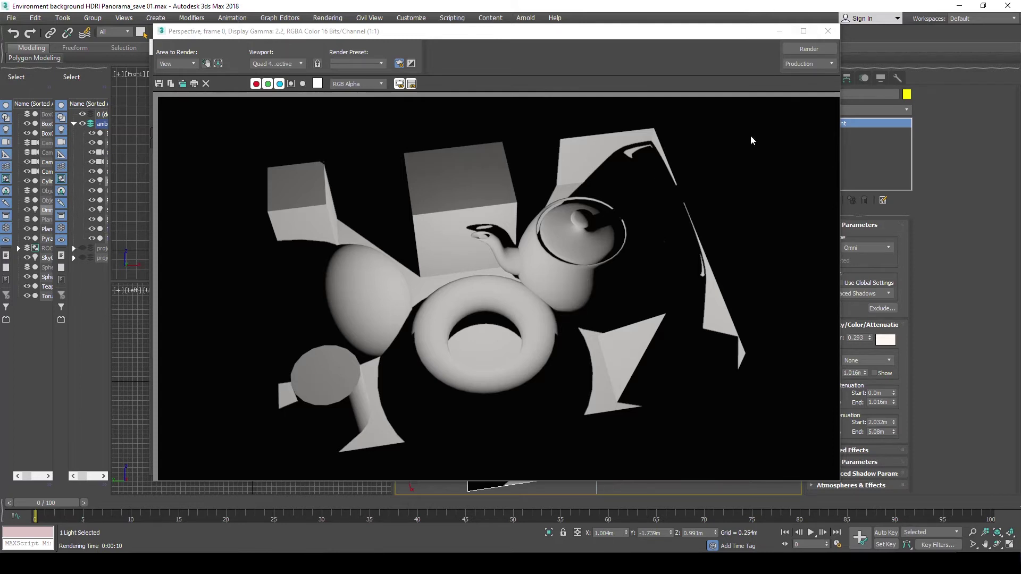
click(828, 31)
double_click(290, 267)
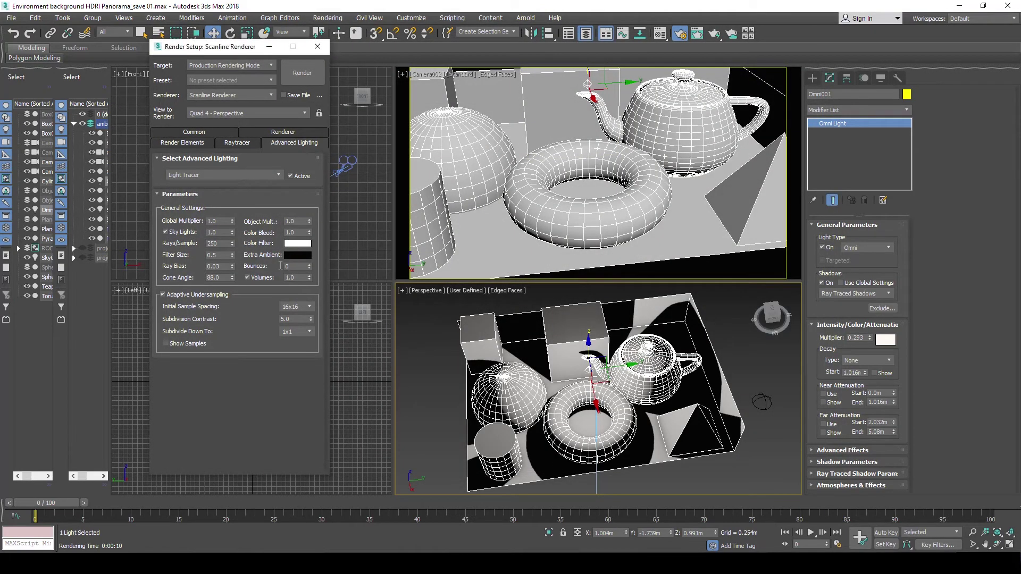
Step: Give Light Tracer 1 bounce and 200 rays per sample
text(1)
key(Tab)
text(200)
click(257, 410)
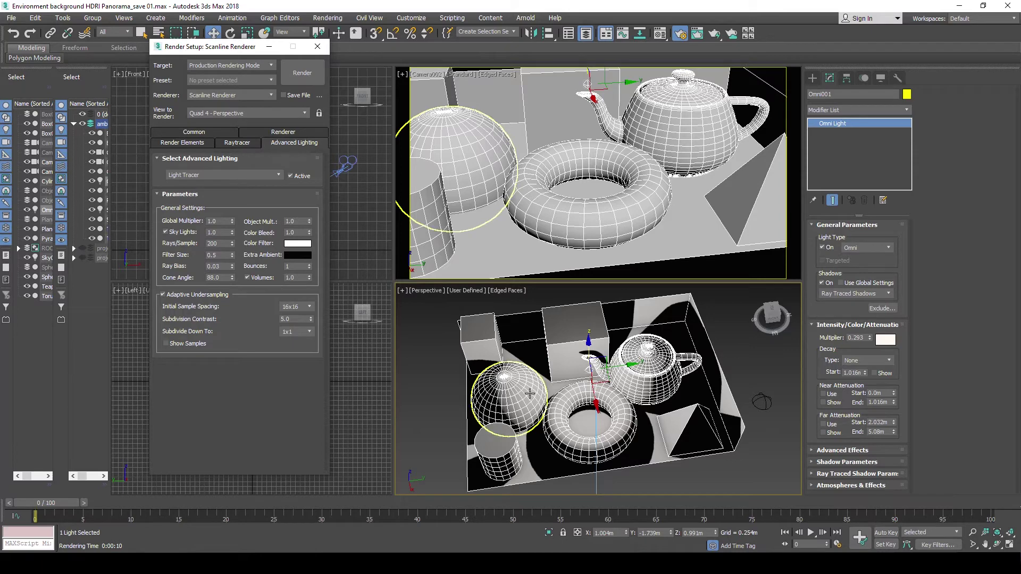
Step: Render the Perspective view at 200 rays per sample with 1 bounce, then close the result
key(shift+q)
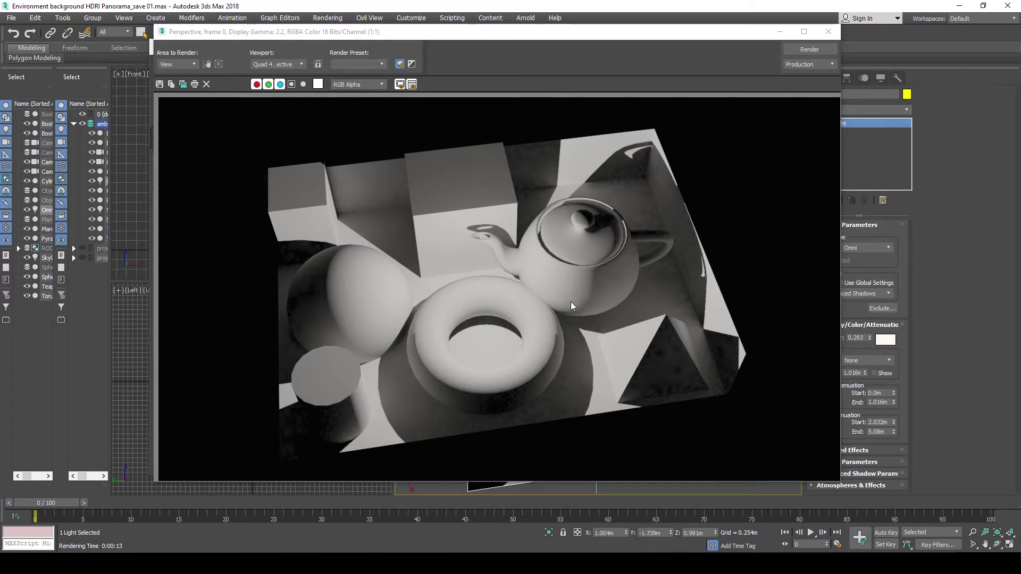
click(828, 32)
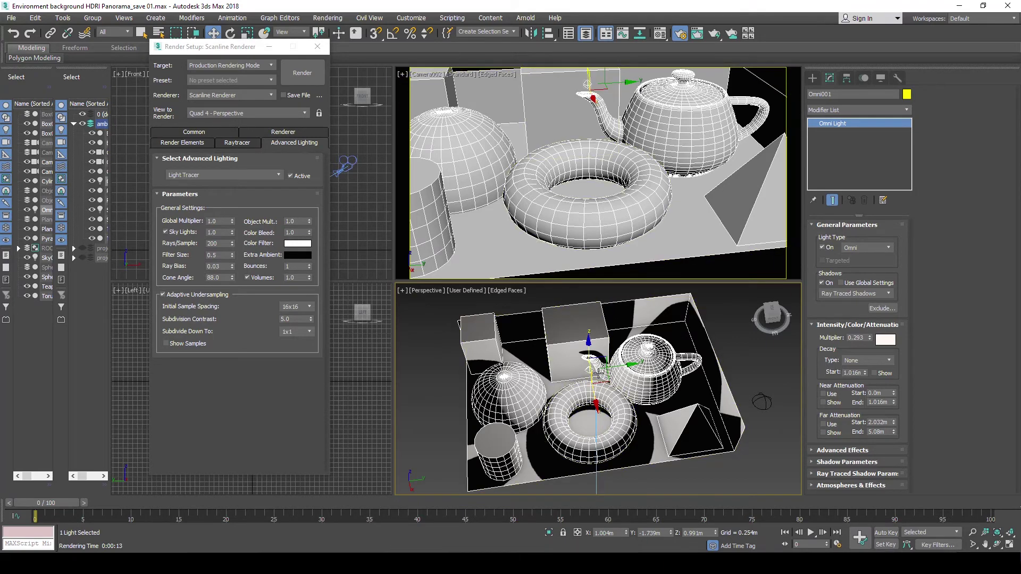
Step: Select the Sky001 skylight in the Perspective viewport to show its Skylight parameters
click(762, 403)
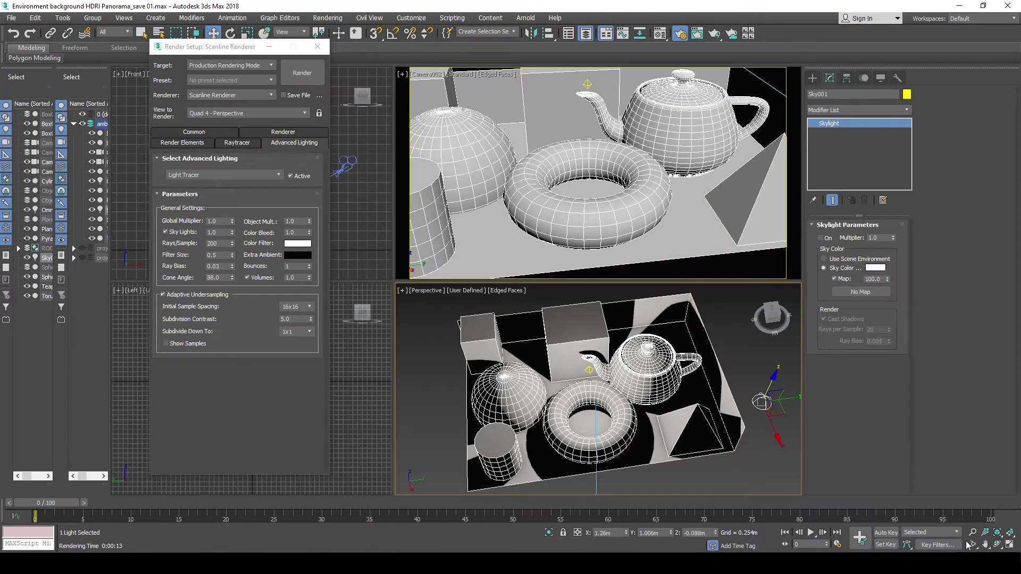
Step: Select the torus and then Box004, and render the Perspective view again
click(630, 433)
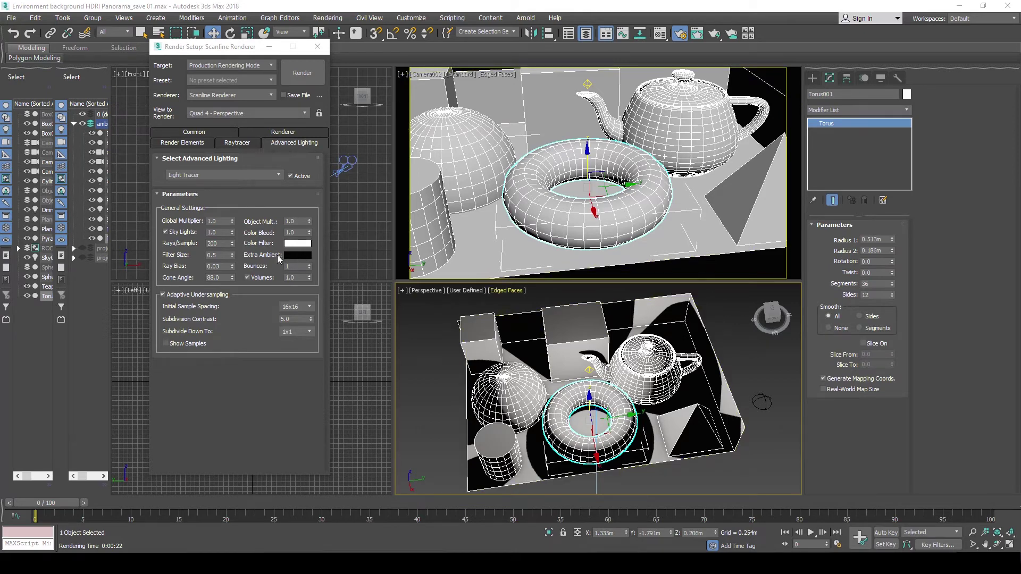
click(566, 362)
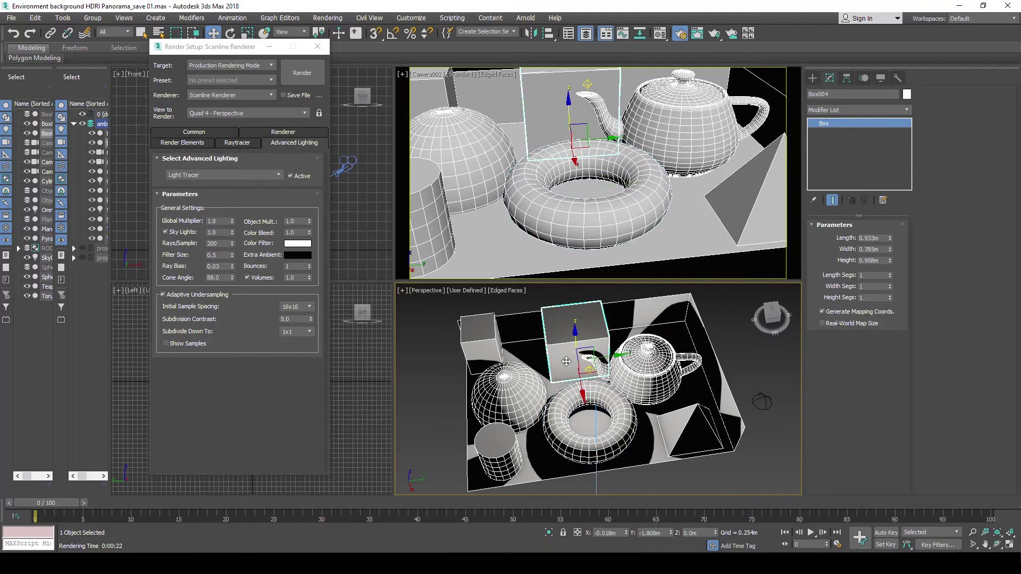
key(shift+q)
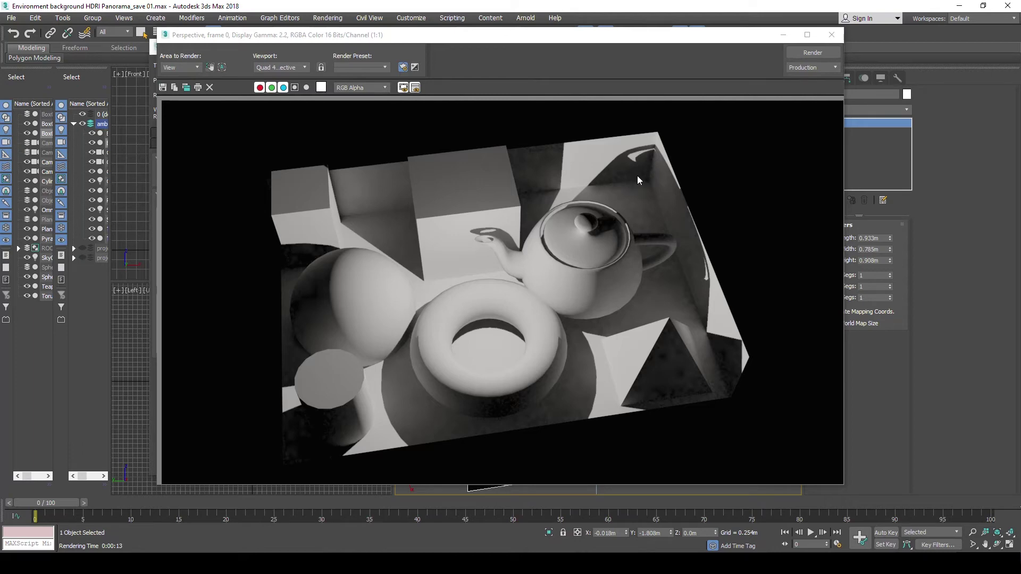
Step: Lower Light Tracer Rays/Sample to 100 and render the scene again
click(832, 40)
double_click(222, 242)
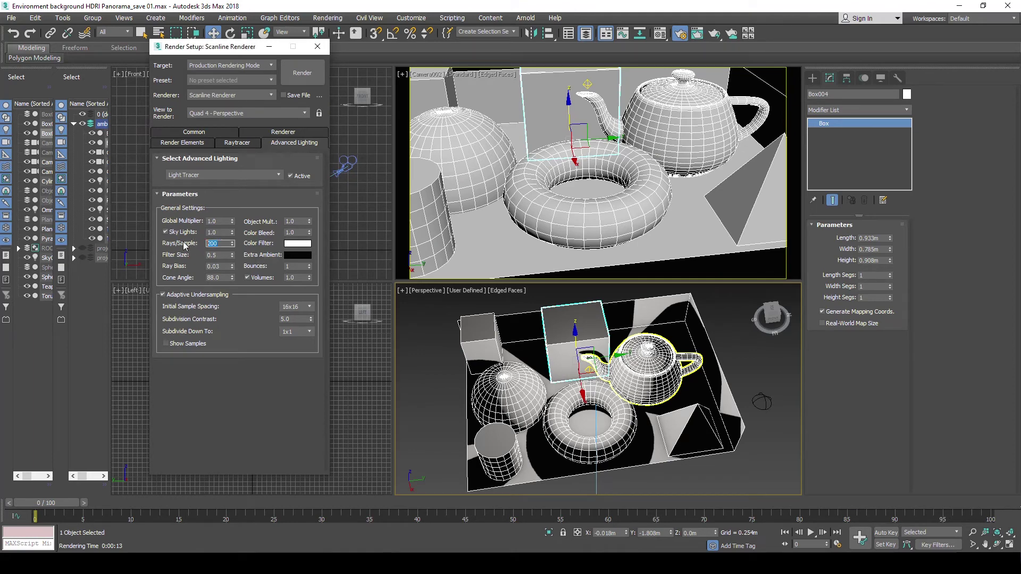
text(100)
key(Return)
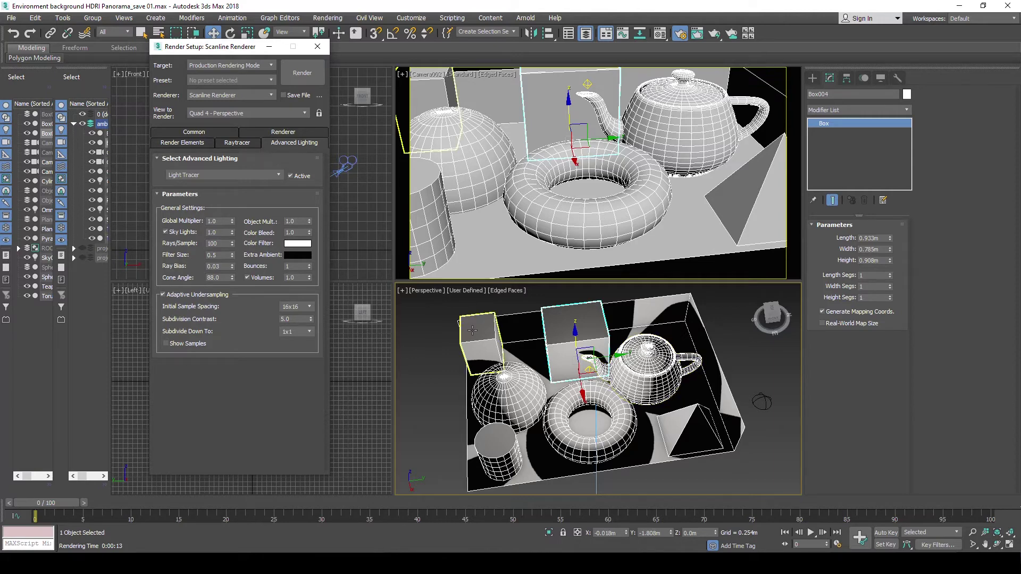
key(shift+q)
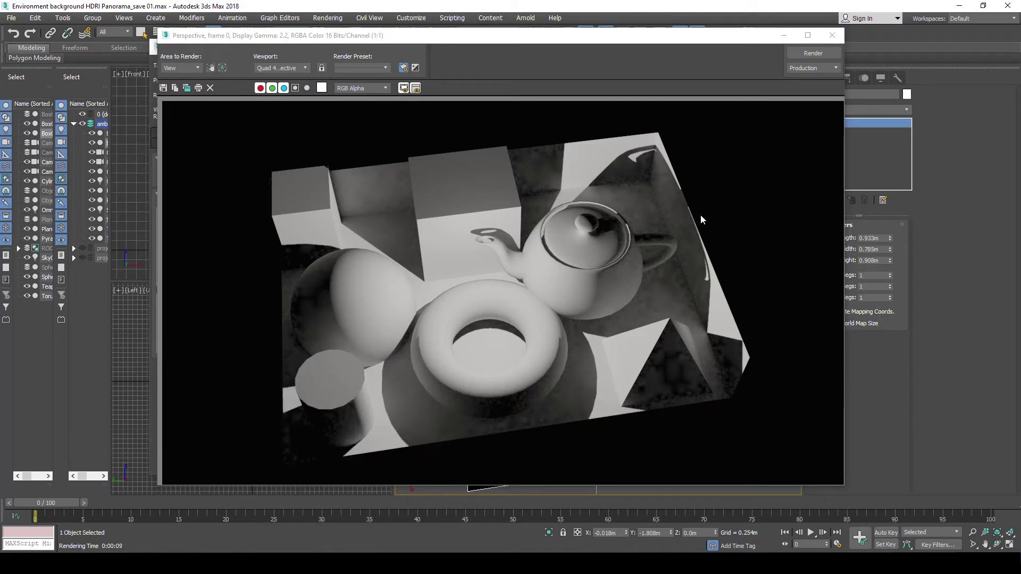
Step: Raise Light Tracer Rays/Sample to 1000, render, and close the 37-second result
click(832, 35)
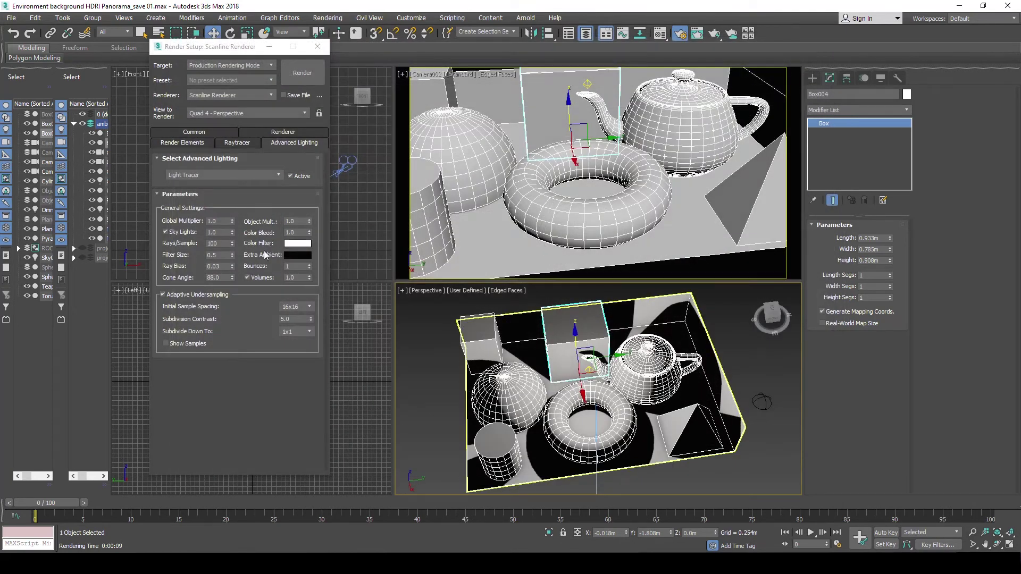
click(220, 243)
double_click(223, 243)
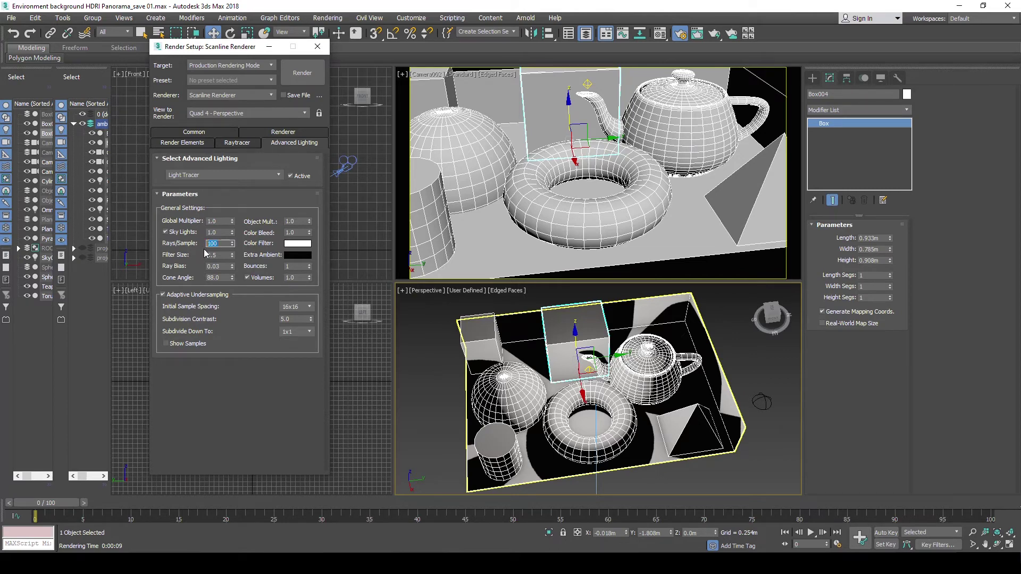
text(1)
click(244, 391)
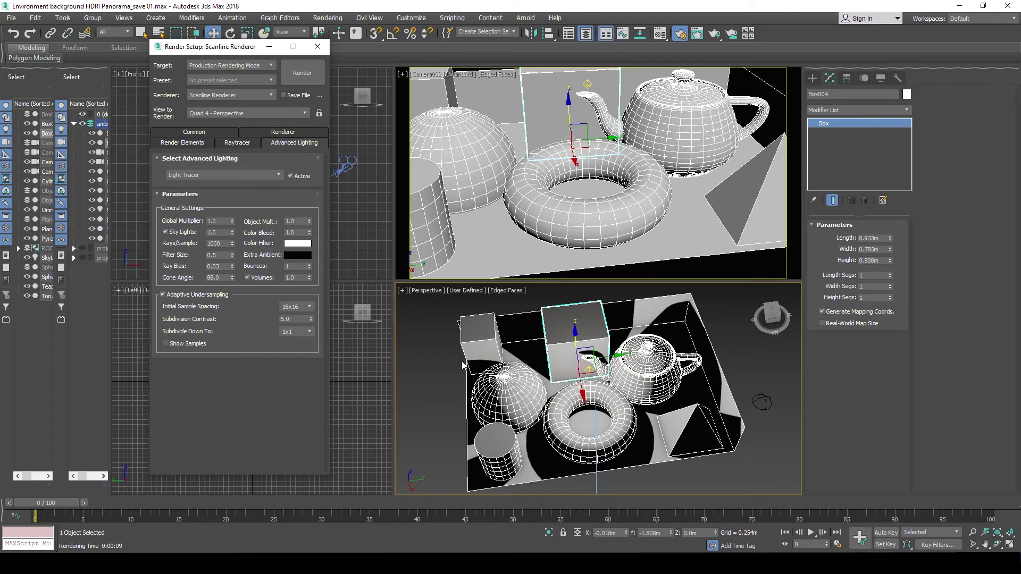
key(shift+q)
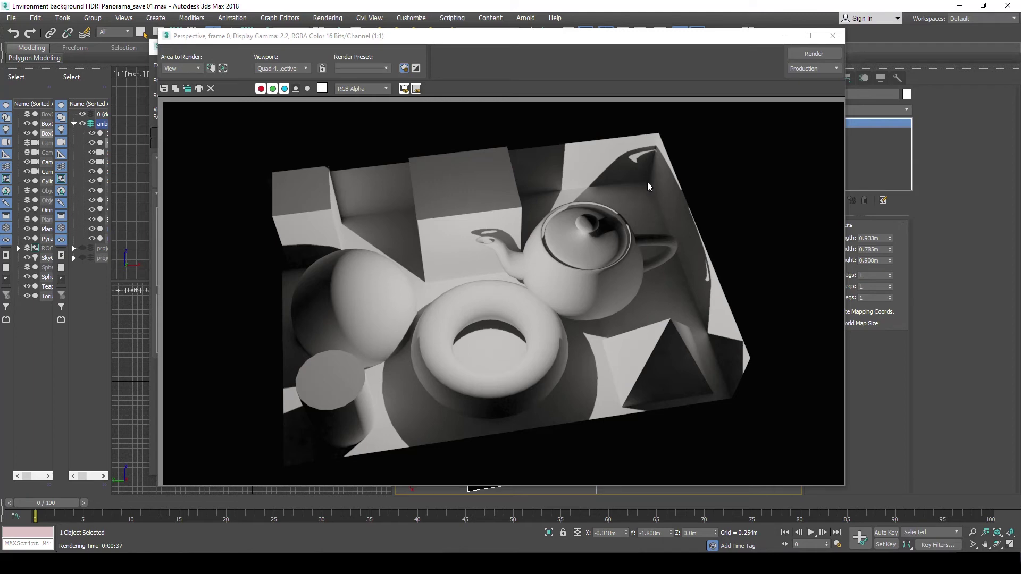
click(833, 36)
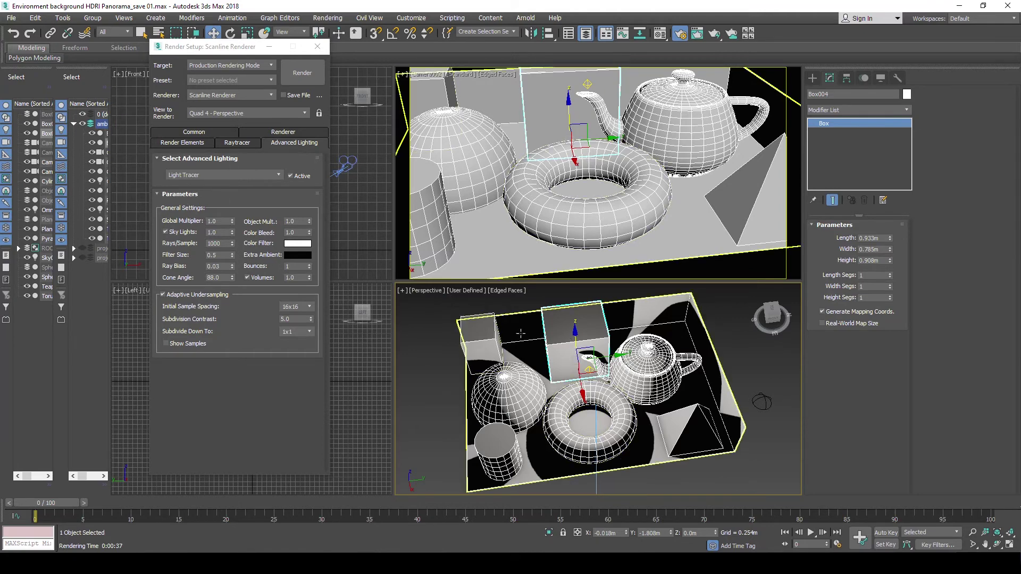
click(205, 132)
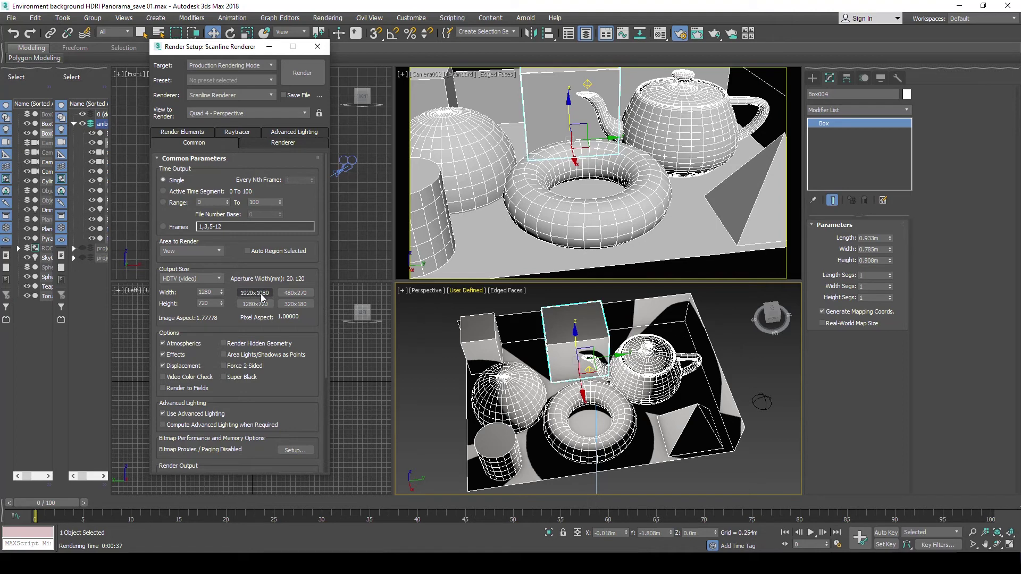
click(283, 144)
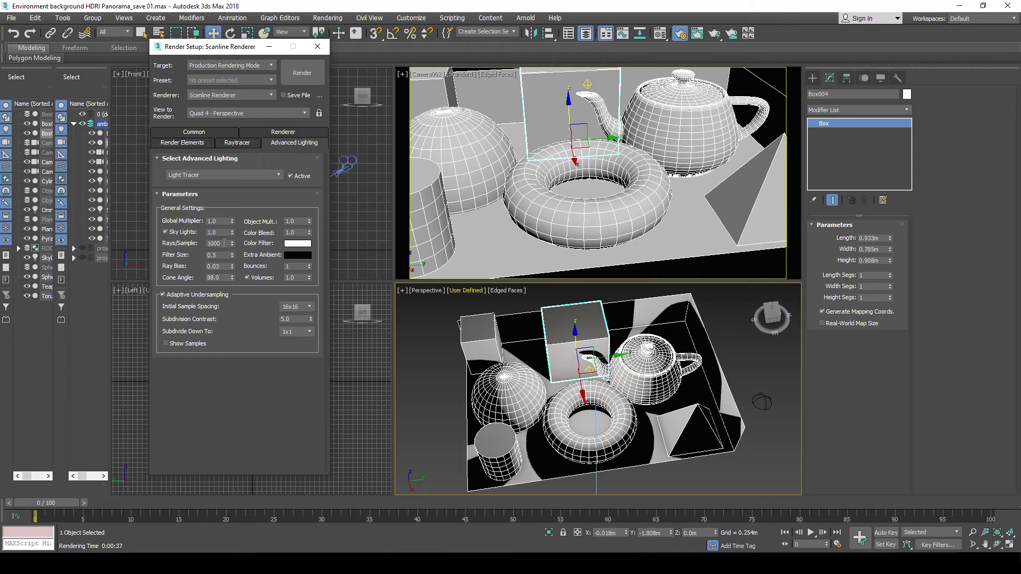
Step: Set Light Tracer Rays/Sample to 2000 and start a render
drag(224, 243, 202, 243)
text(20)
key(Return)
key(shift+q)
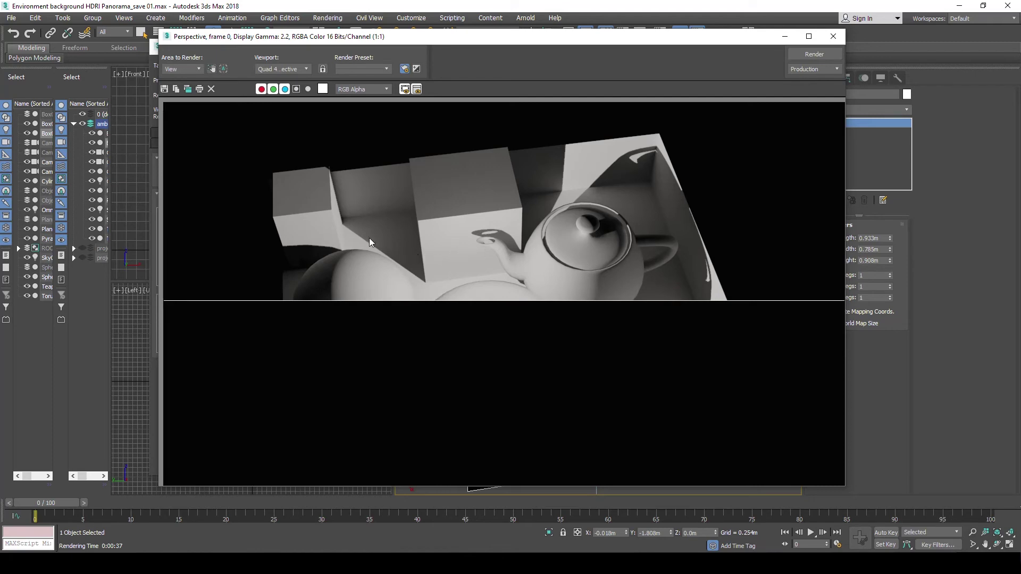
Step: Cancel the slow 2000-ray render and reselect the Rays/Sample value for replacement
click(833, 37)
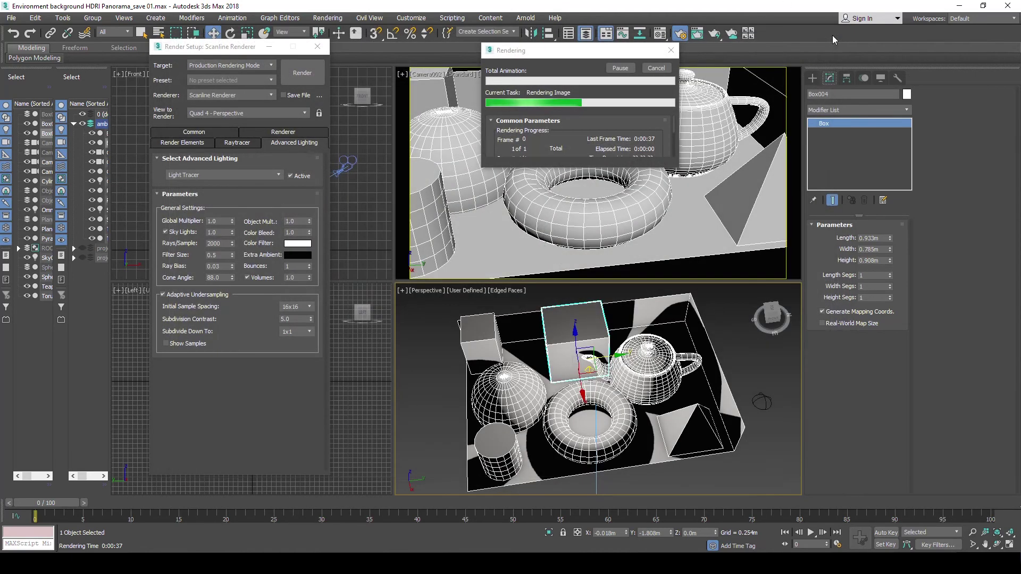
click(659, 68)
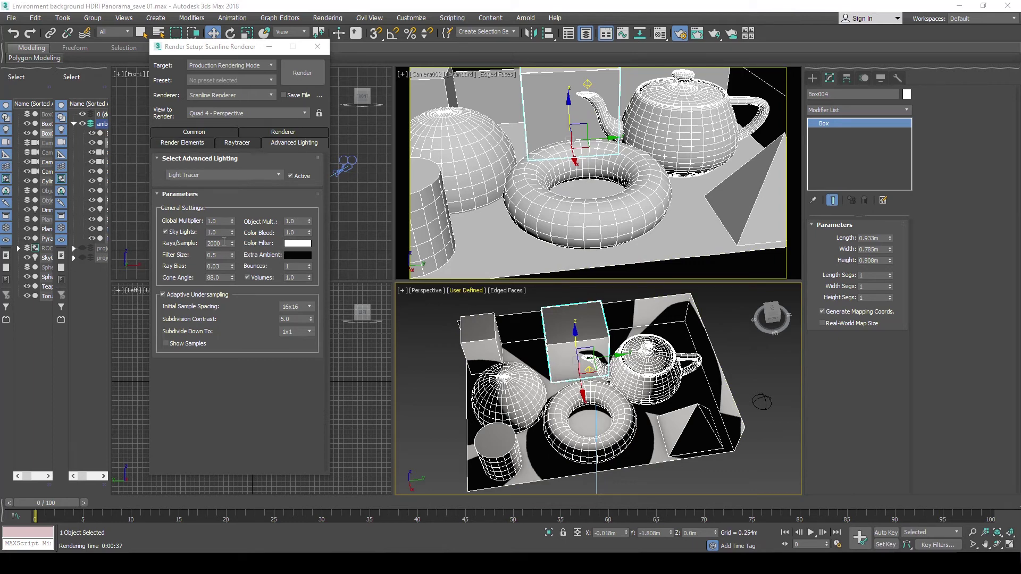
drag(224, 243, 200, 244)
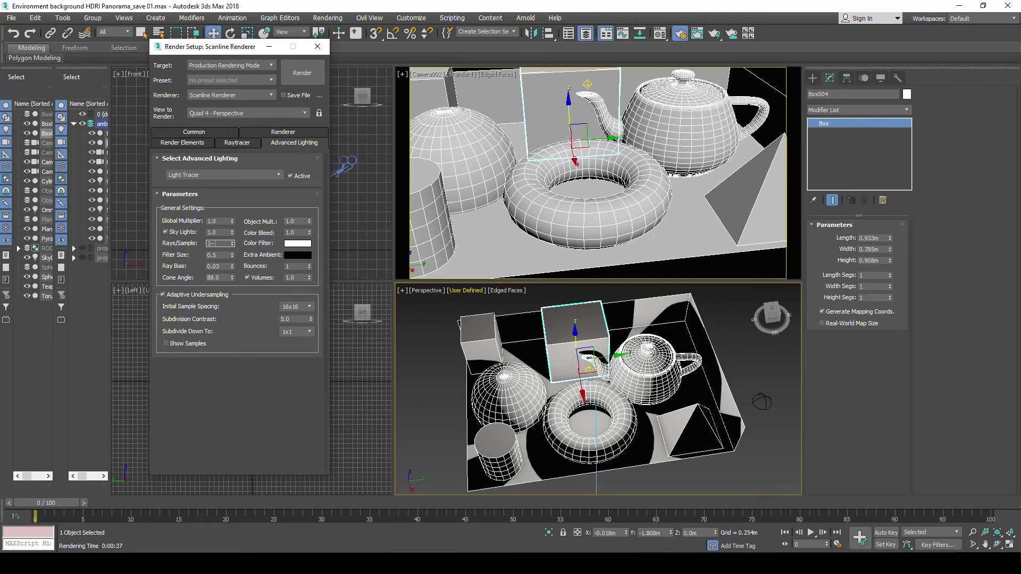
Step: Enter 1000 as the Light Tracer Rays/Sample and commit it
text(1000)
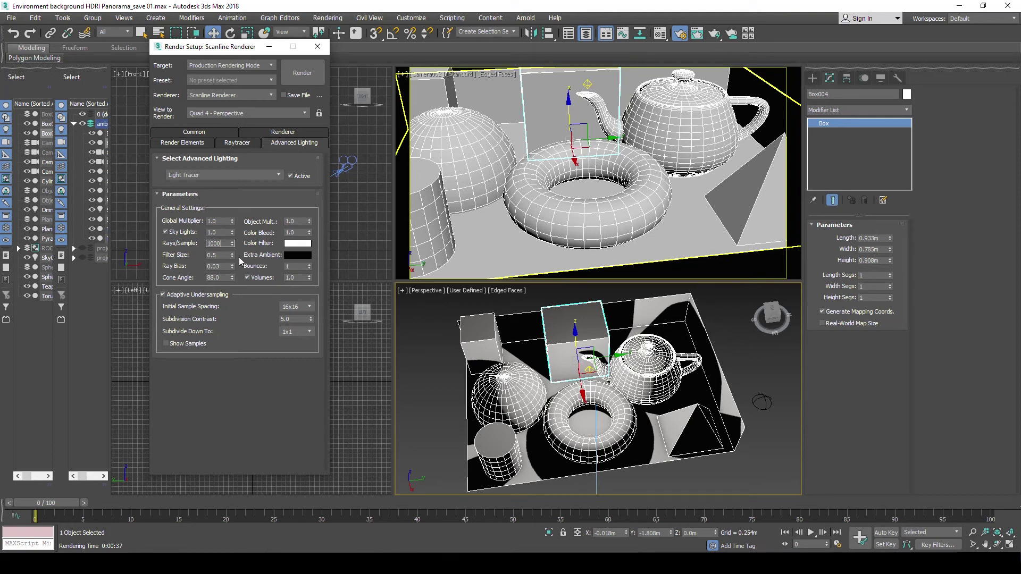
click(963, 547)
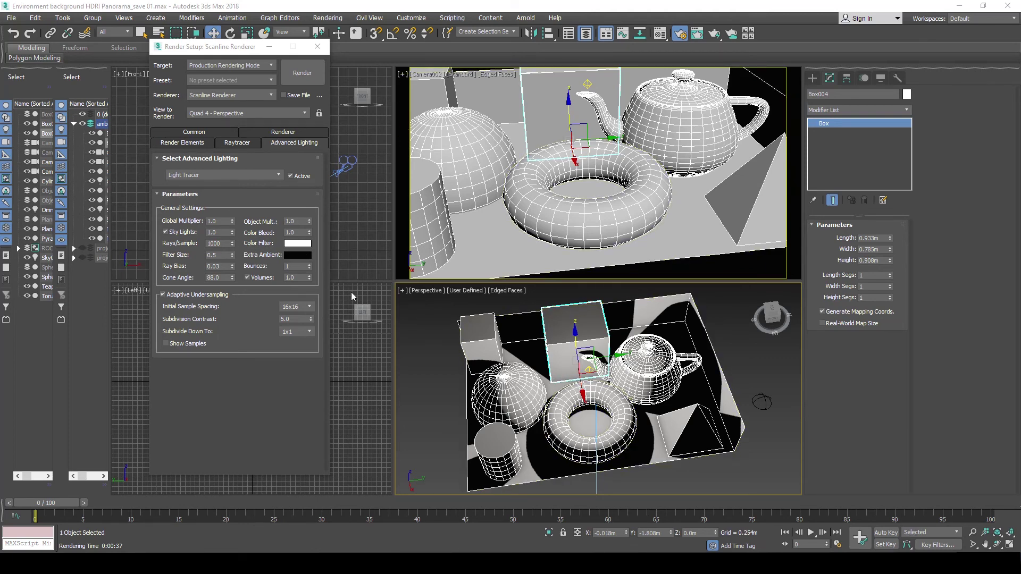
Step: Select Omni001 to view its settings, then select the Light Tracer Global Multiplier value
click(589, 370)
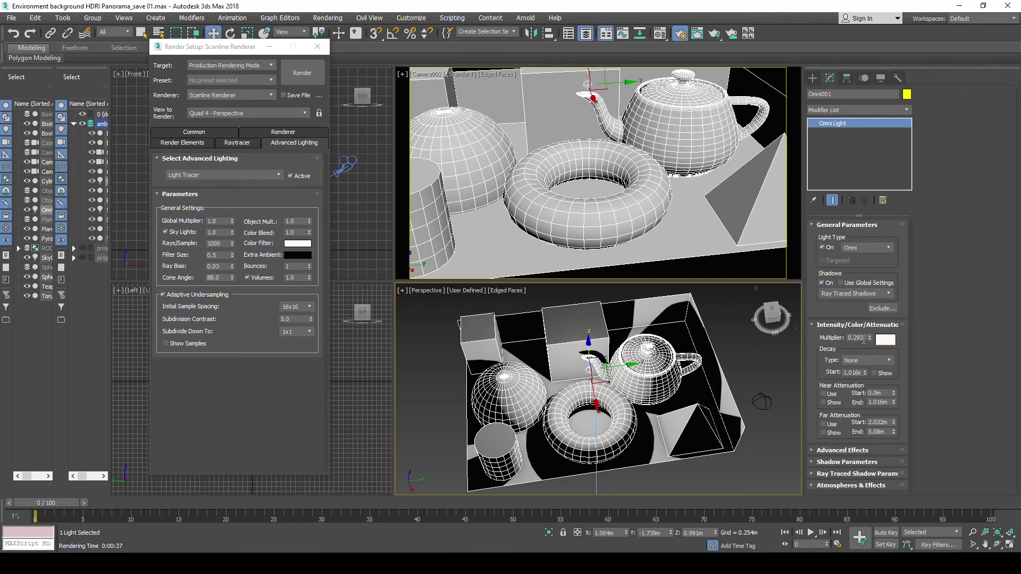
click(218, 220)
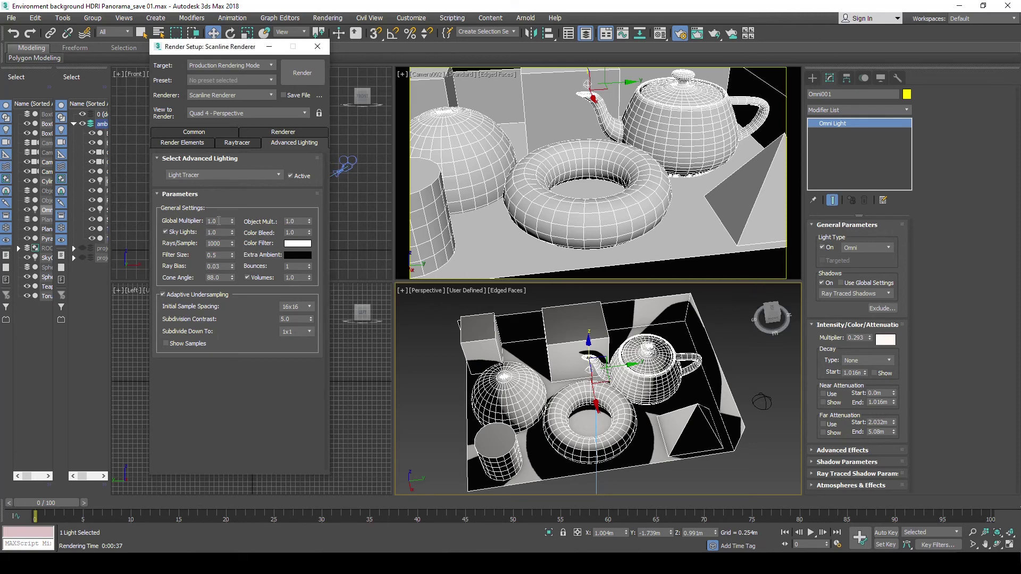
double_click(218, 220)
text(5)
Step: Commit Global Multiplier 5.0, render the primitives scene, and close the render
key(Return)
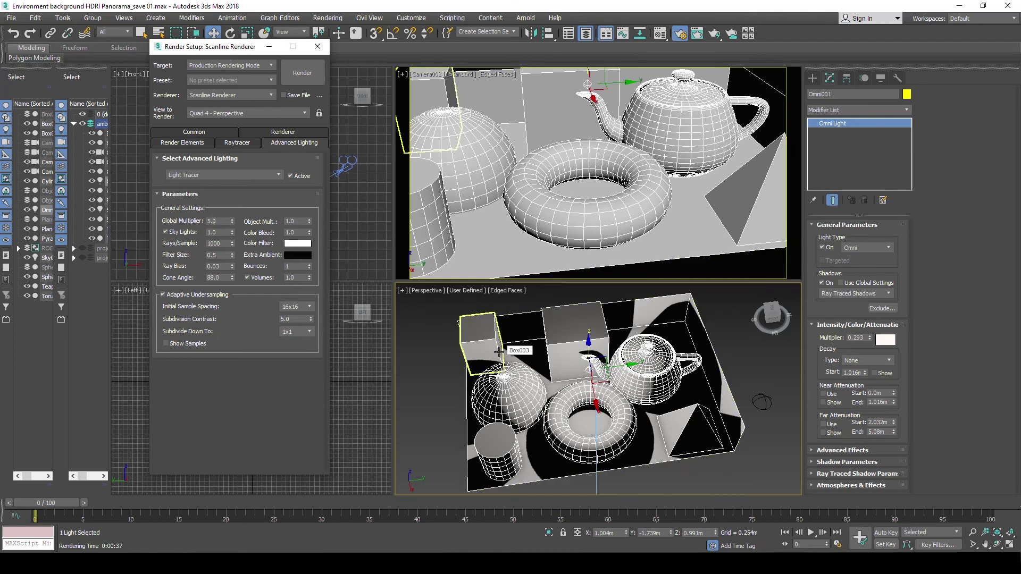
key(shift+q)
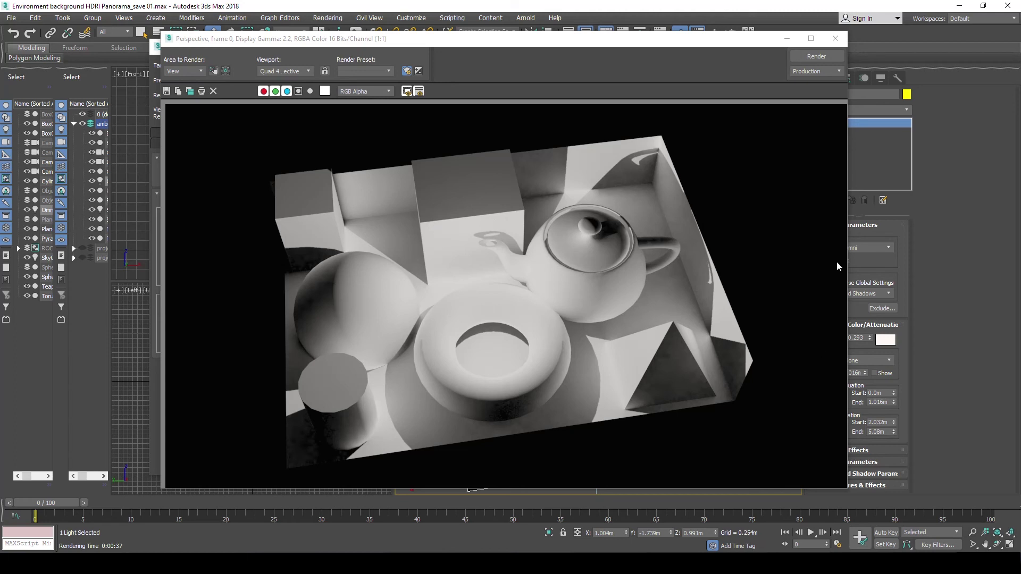
click(834, 40)
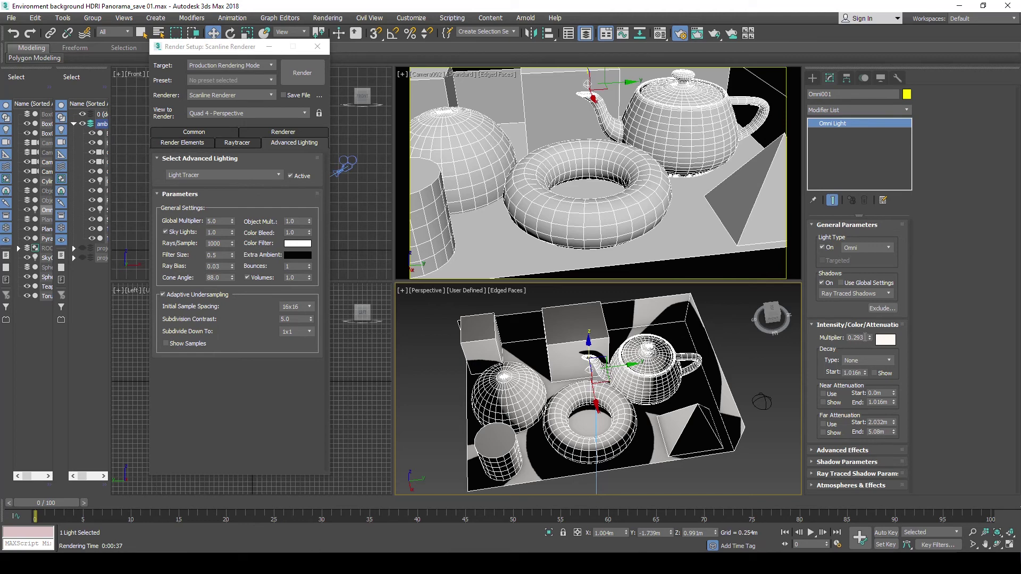
Step: Set the Omni001 multiplier to 0.1, render again, and close the 37-second render
double_click(866, 338)
text(0.1)
key(Return)
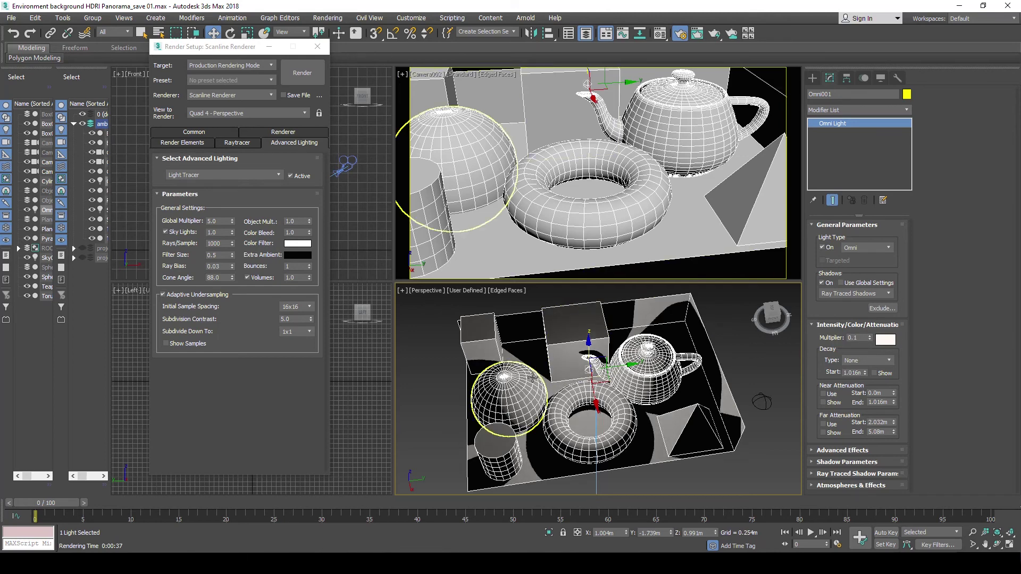
key(shift+q)
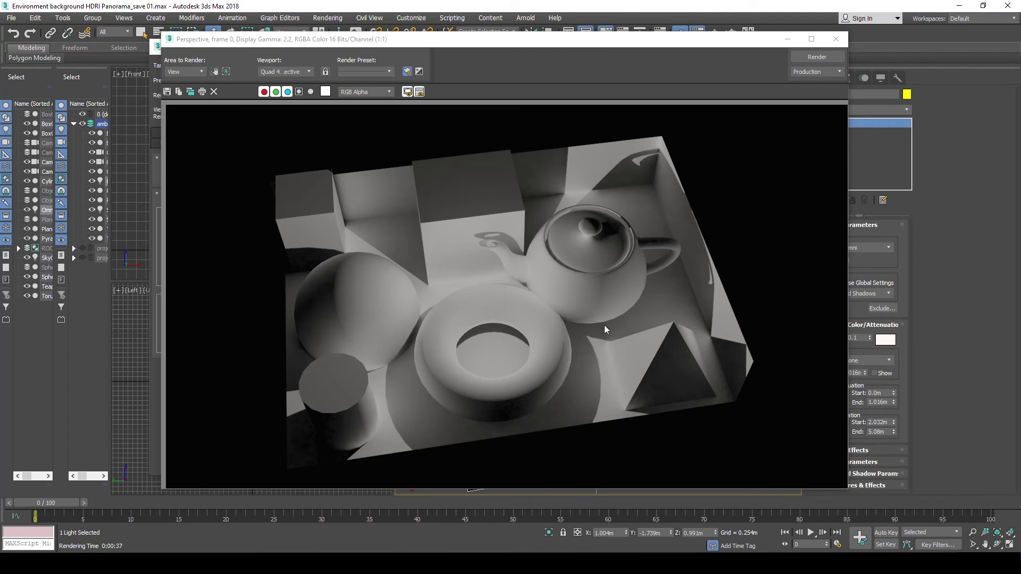
click(835, 40)
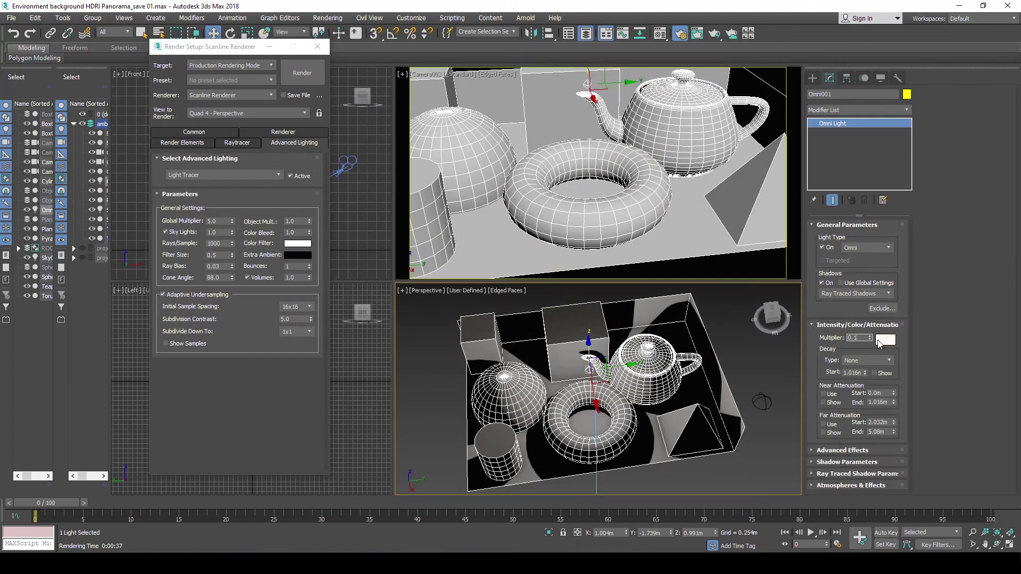
Step: Set Omni001's multiplier back to 0.293, raise the Light Tracer Global Multiplier to 10.0, and render
text(293)
click(905, 344)
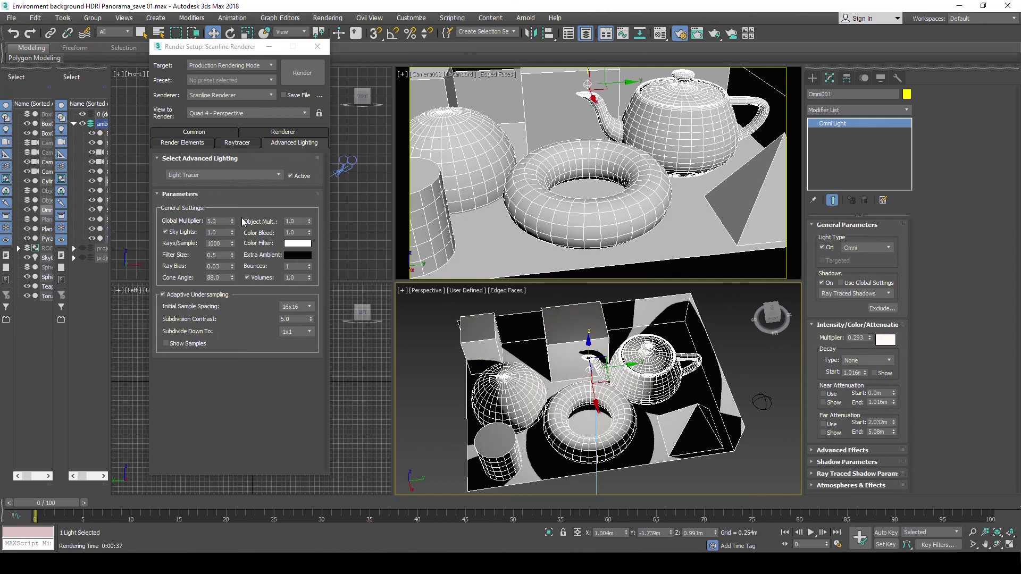
double_click(221, 221)
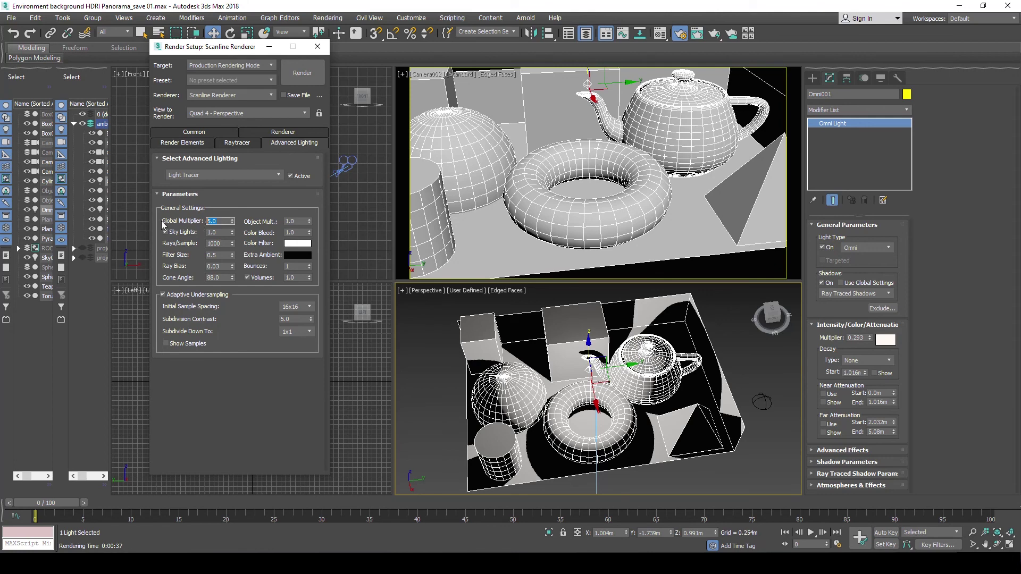
text(10)
key(Return)
click(557, 351)
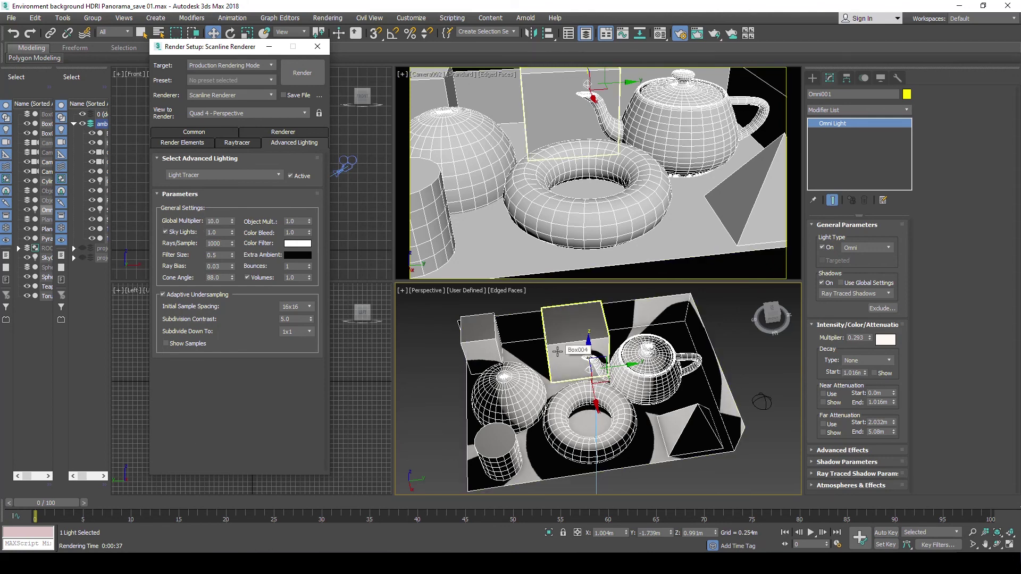
key(shift+q)
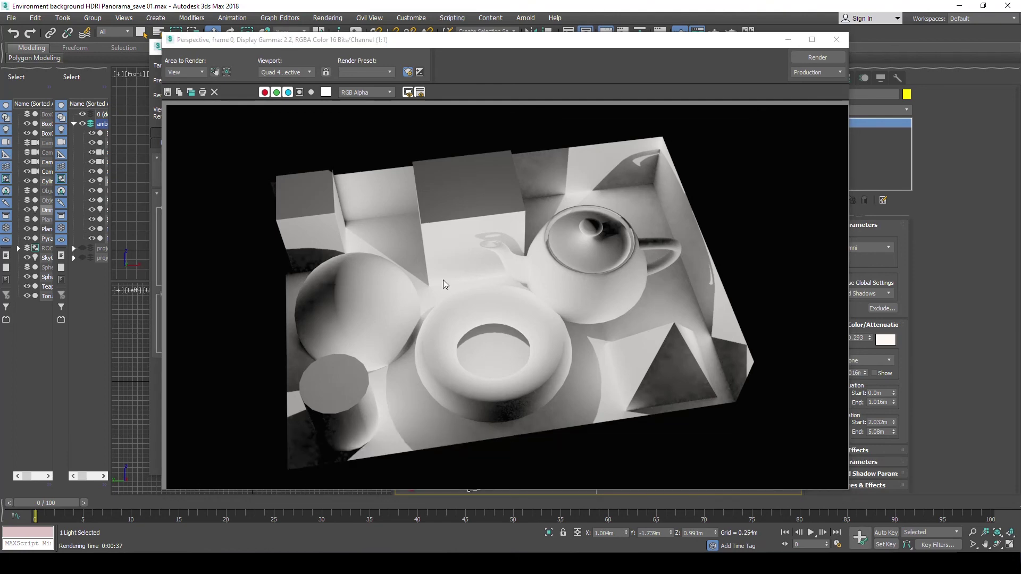
Step: Close the Rendered Frame Window after the 37-second render at Global Multiplier 10.0
click(836, 39)
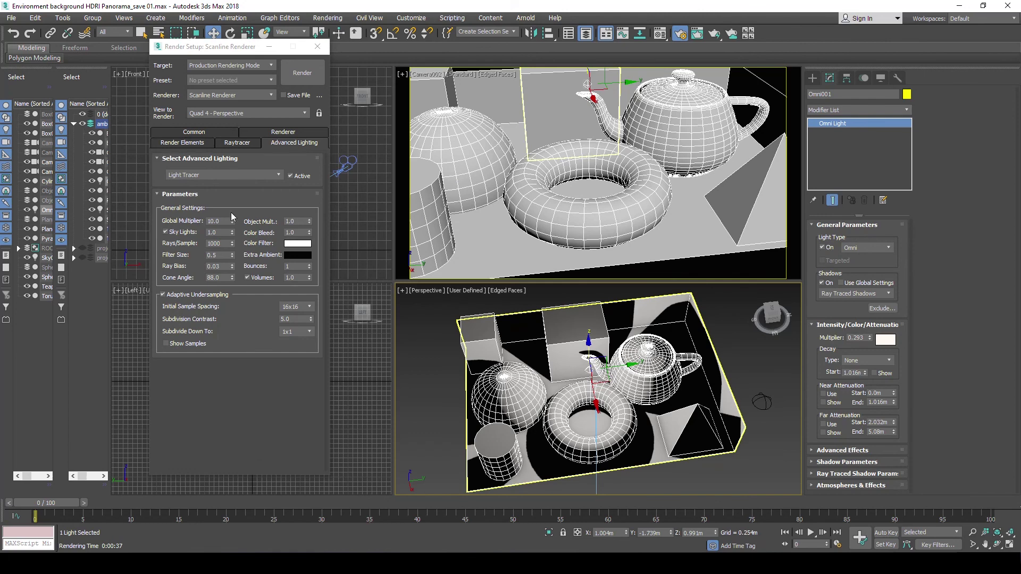
click(223, 222)
drag(223, 222, 203, 221)
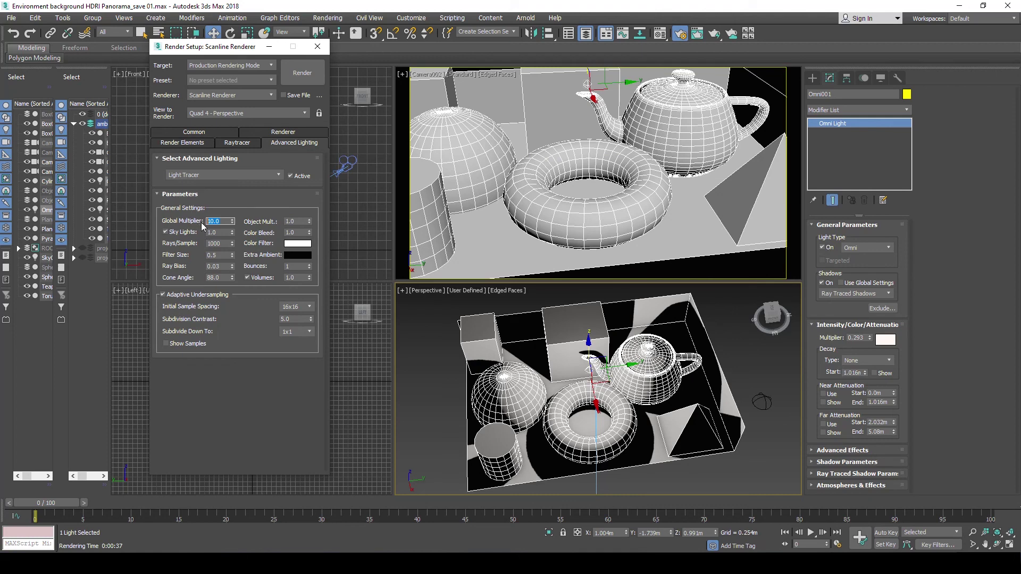
double_click(859, 339)
text(0.293)
key(Return)
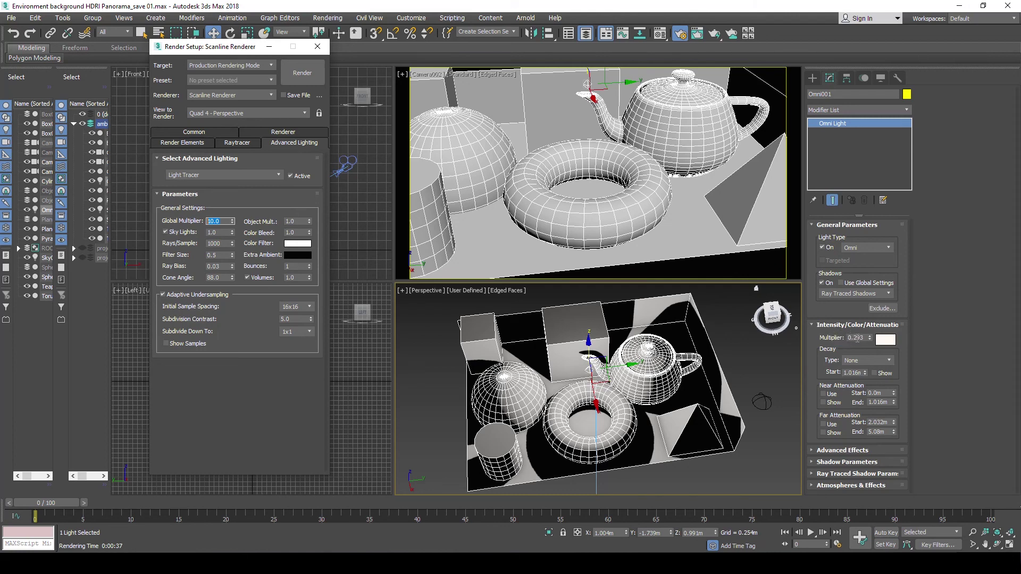
key(ctrl+z)
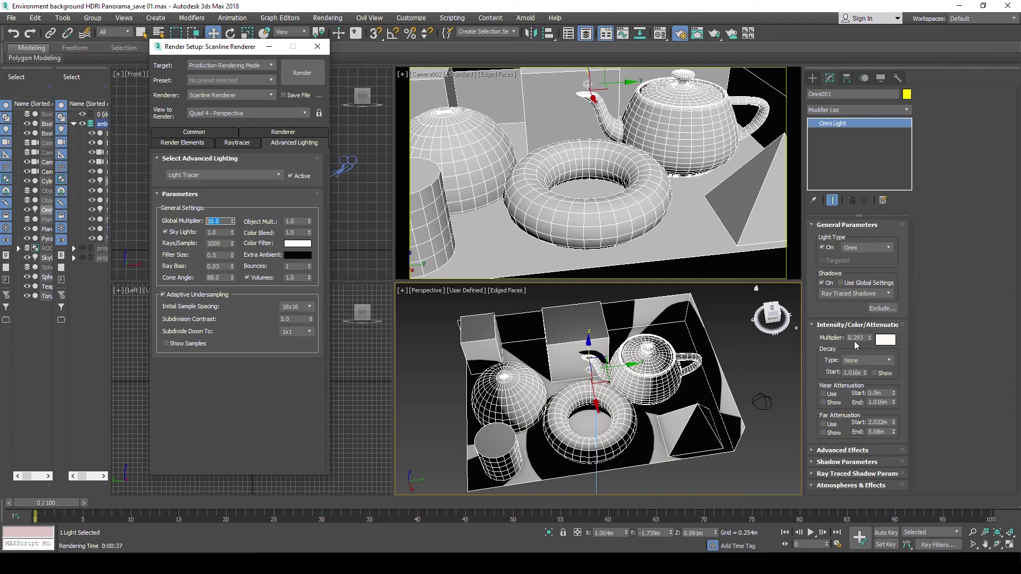